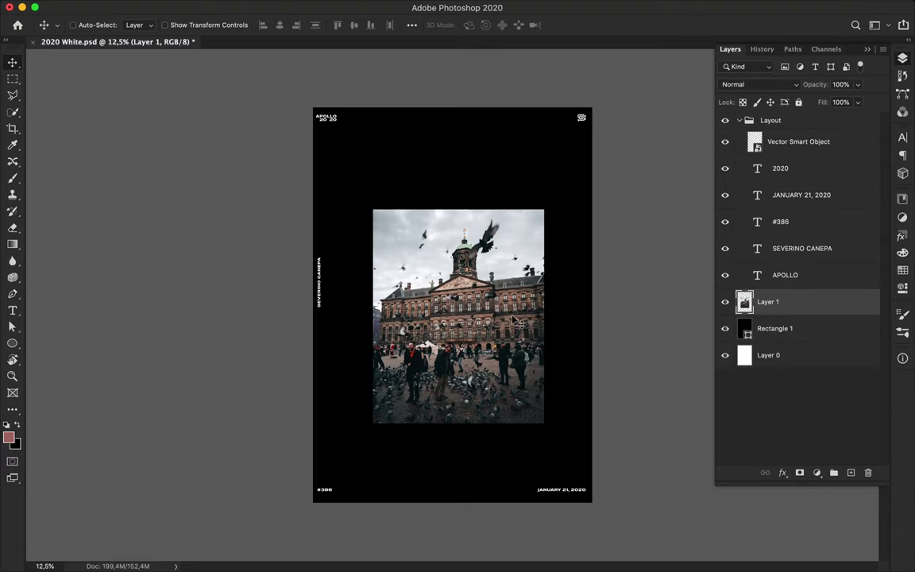
# - Move the photo up-left and add a 'PHOTOGRAPH #36' heading scaled to about 68.62 pt
pyautogui.moveTo(515, 320); pyautogui.dragTo(468, 289)
pyautogui.scroll(2, 514, 280)
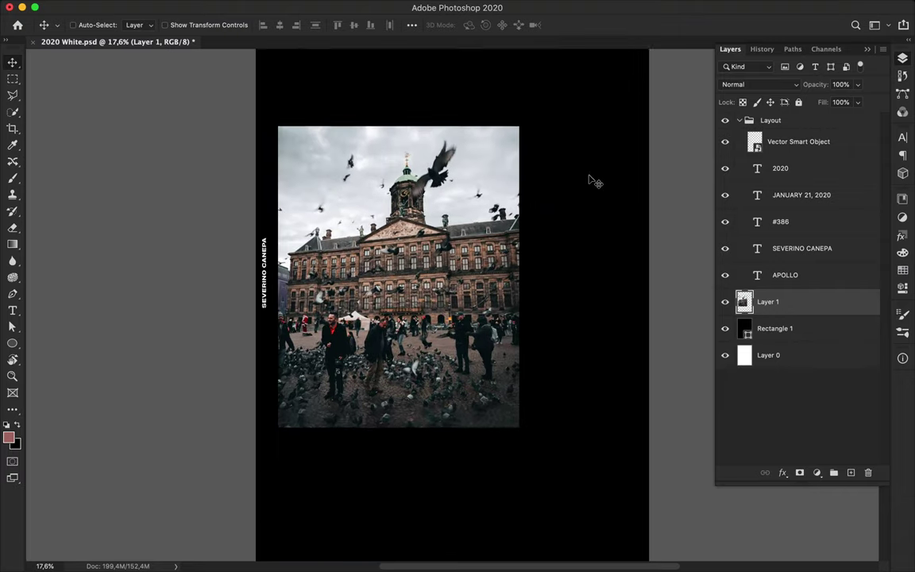
pyautogui.press('t')
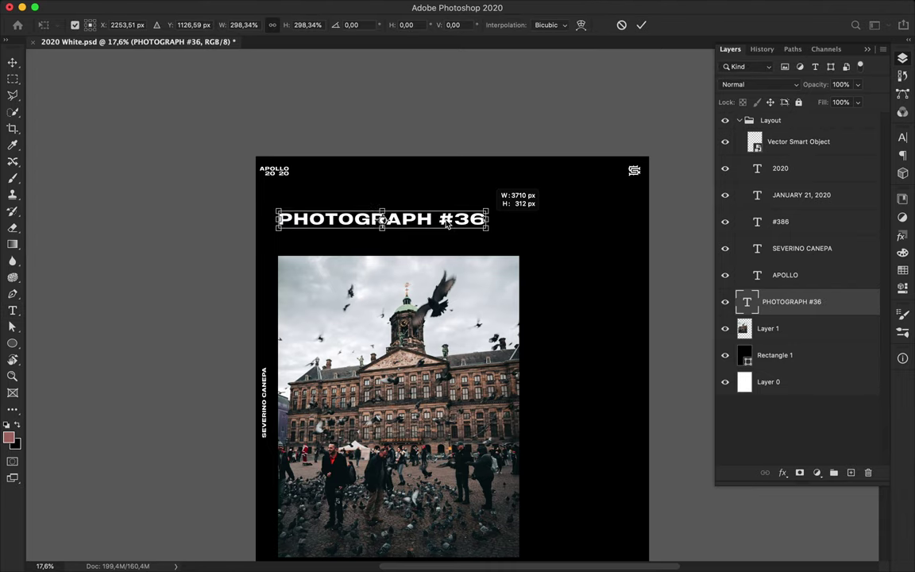
pyautogui.press('Return')
# - Select all the PHOTOGRAPH #36 heading text for editing with the Type tool
pyautogui.scroll(2, 445, 224)
pyautogui.press('t')
pyautogui.tripleClick(421, 181)
pyautogui.click(298, 25)
# - Preview fonts from the font family list on the heading, then keep Molde Expanded-Bold
pyautogui.press('Escape')
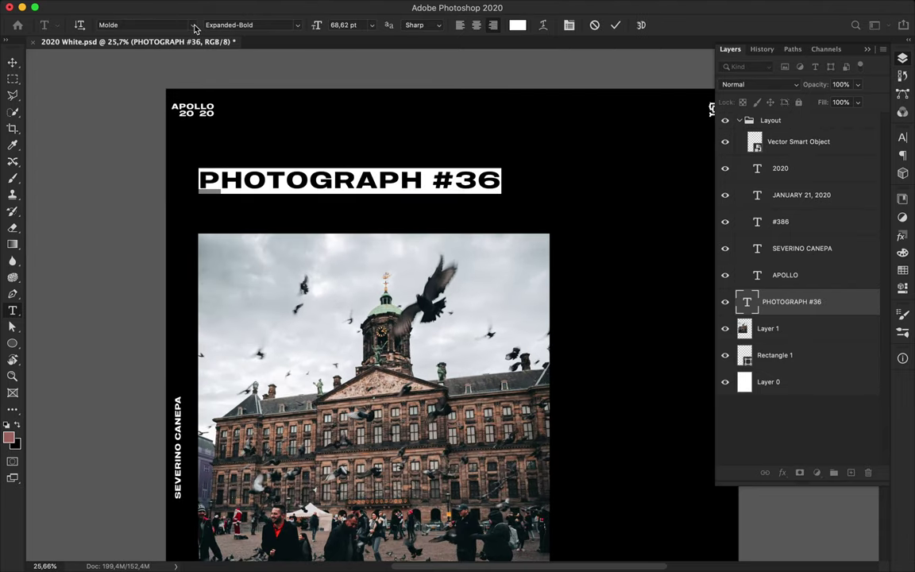
pyautogui.click(191, 24)
pyautogui.scroll(-5, 274, 318)
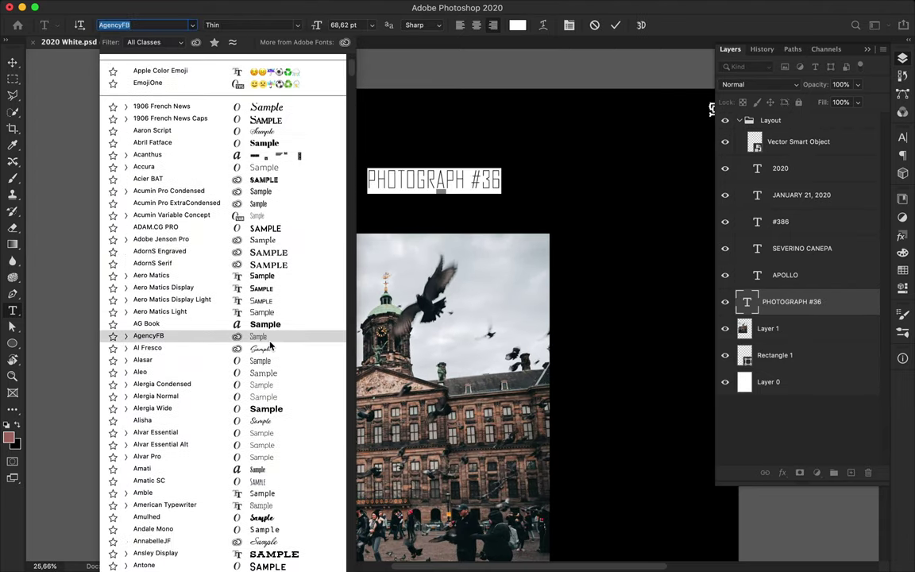
pyautogui.scroll(-3, 270, 345)
pyautogui.scroll(-3, 270, 345)
pyautogui.scroll(-4, 270, 345)
pyautogui.scroll(-1, 270, 346)
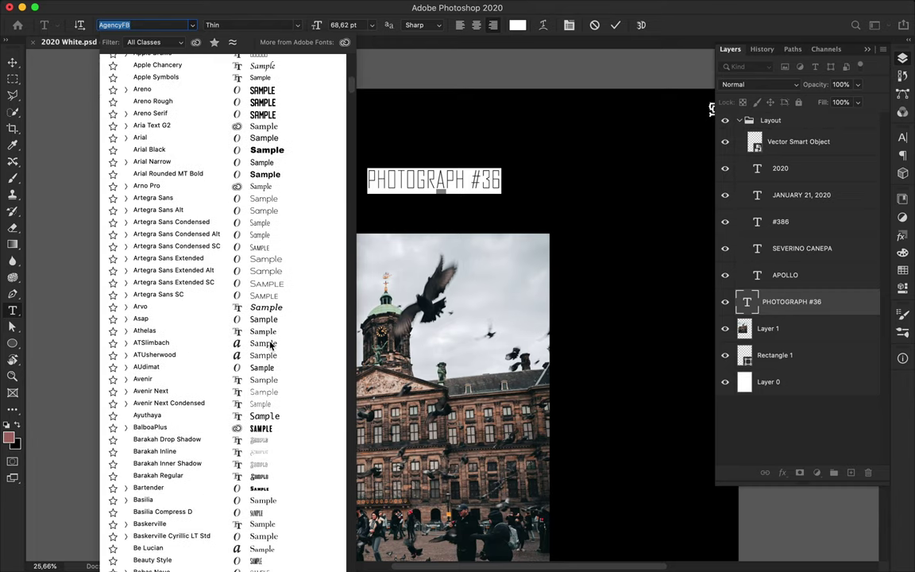
pyautogui.scroll(-5, 270, 345)
pyautogui.scroll(-3, 270, 345)
pyautogui.scroll(-3, 271, 420)
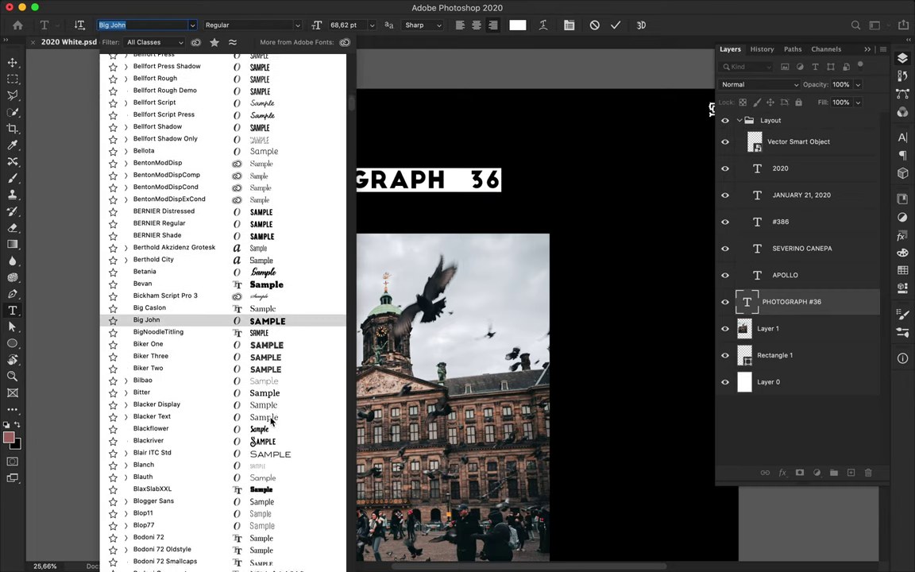
pyautogui.scroll(-6, 271, 421)
pyautogui.scroll(-2, 271, 421)
pyautogui.scroll(-2, 270, 421)
pyautogui.scroll(-3, 271, 421)
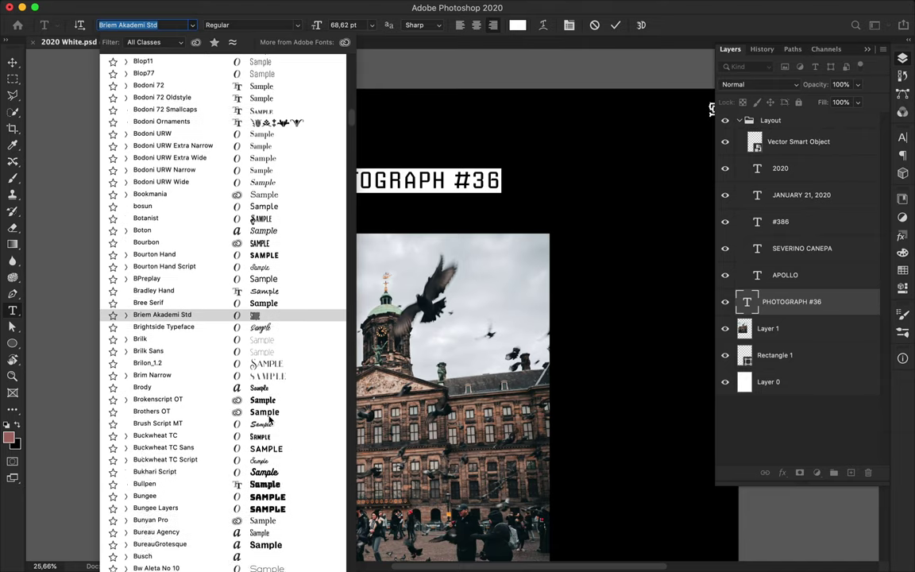
pyautogui.scroll(-1, 271, 421)
pyautogui.scroll(-5, 296, 401)
pyautogui.scroll(-3, 298, 405)
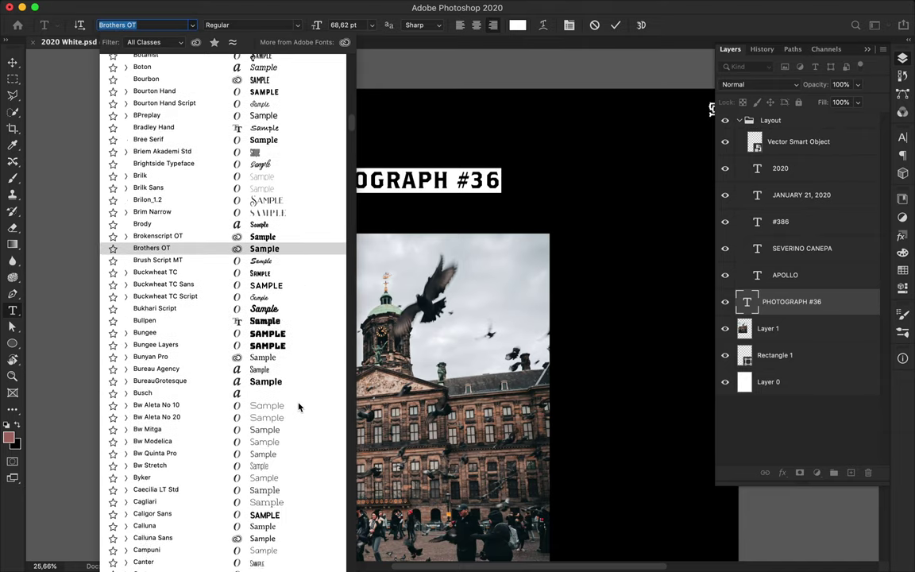
pyautogui.scroll(-5, 299, 406)
pyautogui.scroll(-5, 284, 419)
pyautogui.scroll(-4, 286, 476)
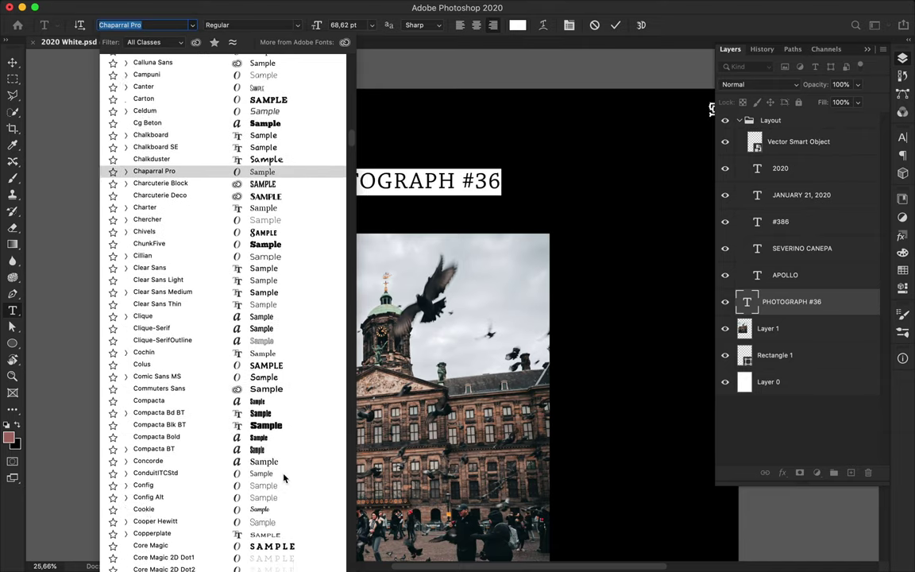
pyautogui.scroll(-3, 286, 475)
pyautogui.scroll(-6, 292, 425)
pyautogui.scroll(-10, 295, 447)
pyautogui.scroll(-10, 294, 445)
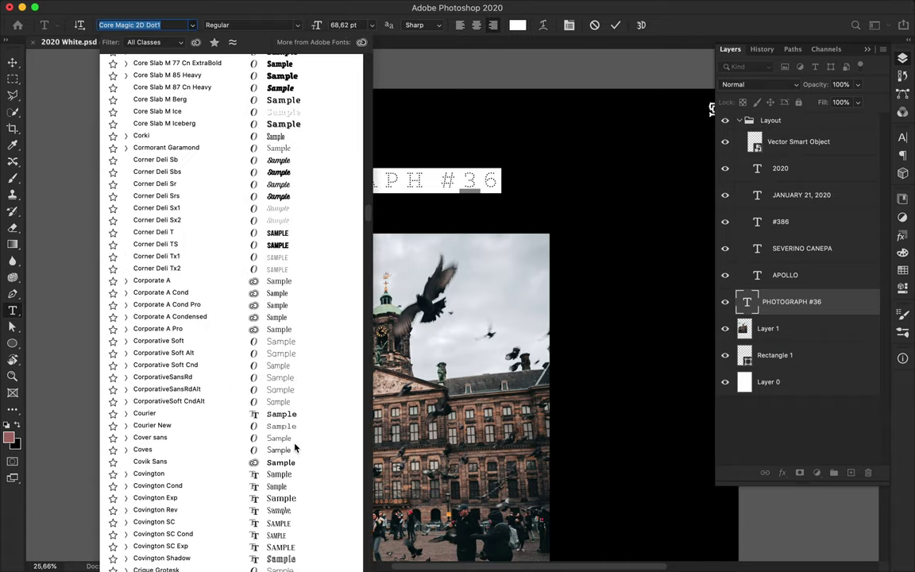
pyautogui.scroll(-7, 270, 347)
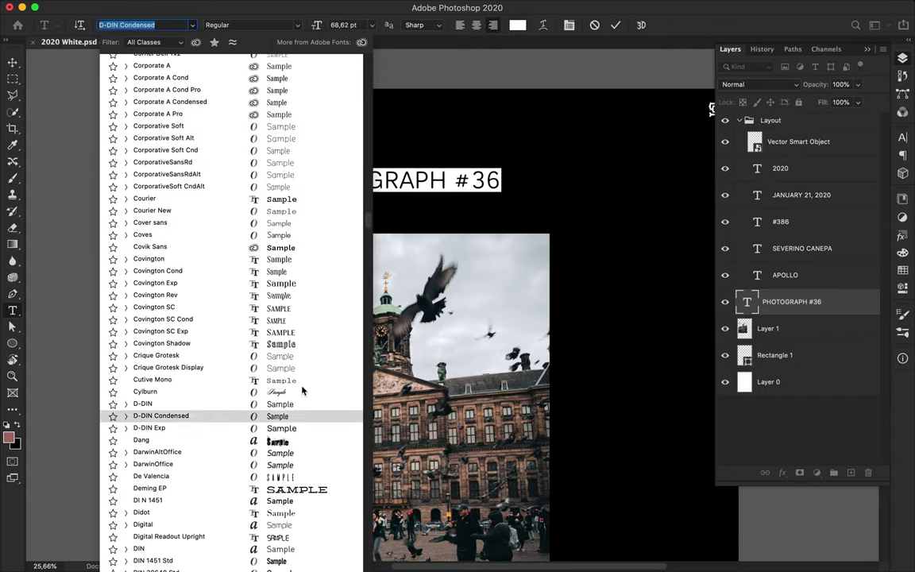
pyautogui.scroll(-3, 307, 397)
pyautogui.scroll(-2, 307, 413)
pyautogui.scroll(-2, 306, 465)
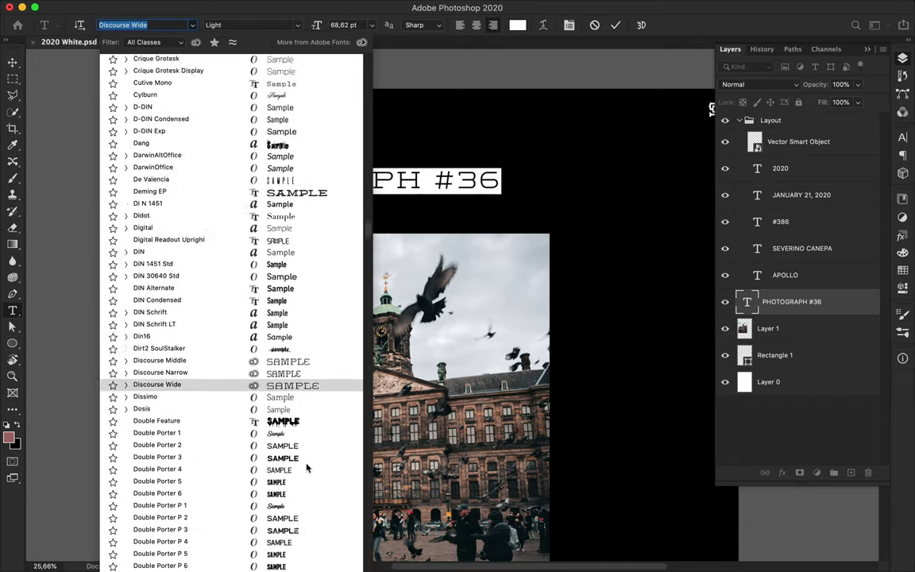
pyautogui.scroll(-5, 307, 465)
pyautogui.scroll(-3, 306, 467)
pyautogui.scroll(-2, 307, 468)
pyautogui.scroll(-4, 307, 461)
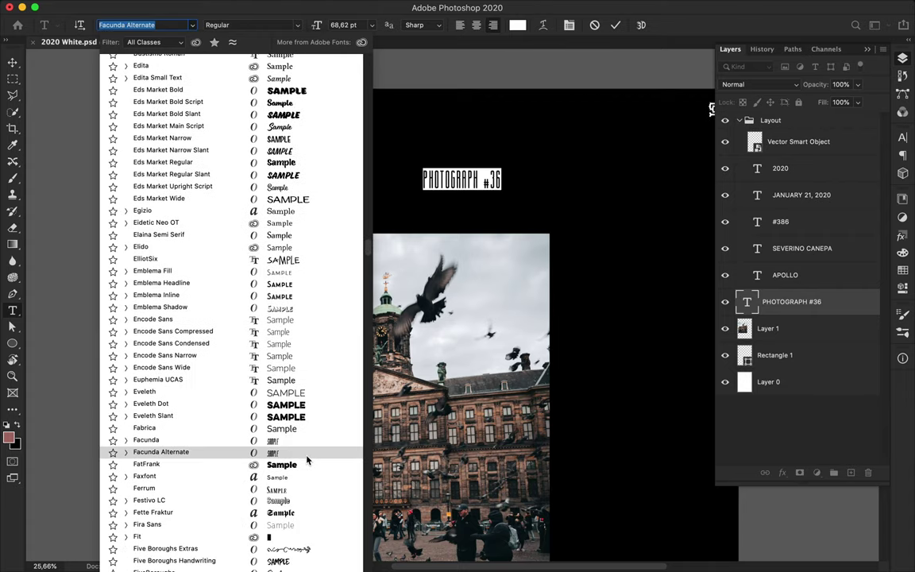
pyautogui.scroll(-4, 307, 461)
pyautogui.scroll(-5, 306, 497)
pyautogui.scroll(-5, 301, 341)
pyautogui.scroll(-5, 302, 397)
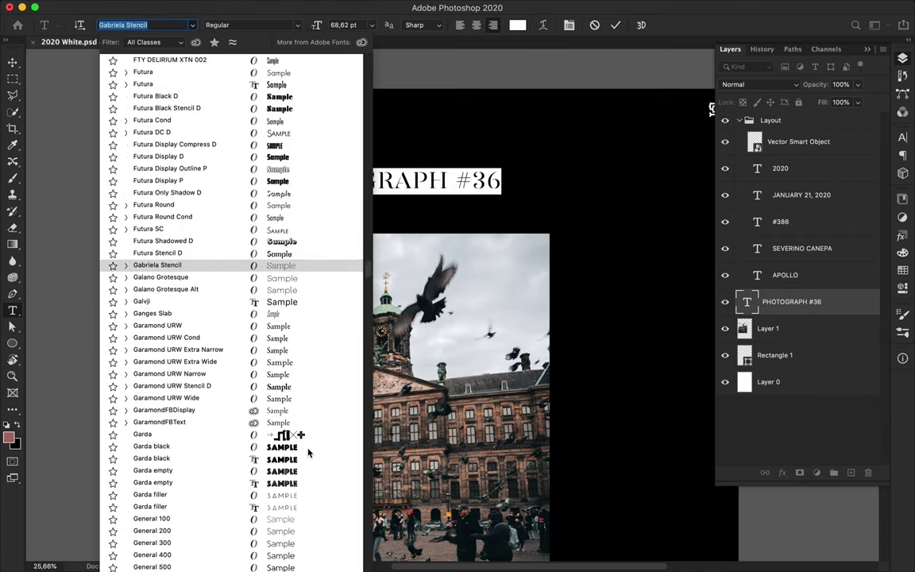
pyautogui.scroll(-5, 308, 508)
pyautogui.scroll(-4, 331, 417)
pyautogui.scroll(-5, 331, 417)
pyautogui.scroll(-3, 313, 439)
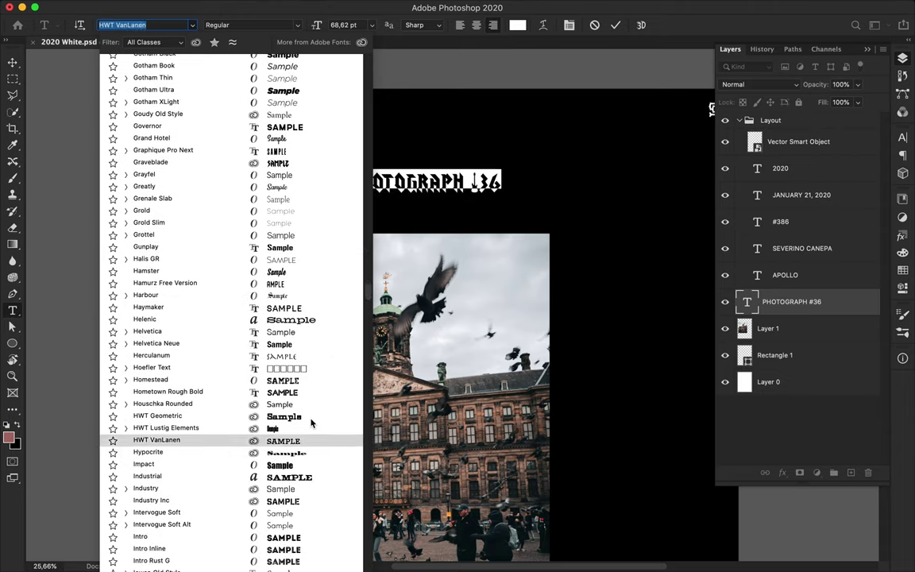
pyautogui.scroll(-8, 315, 464)
pyautogui.scroll(-7, 316, 464)
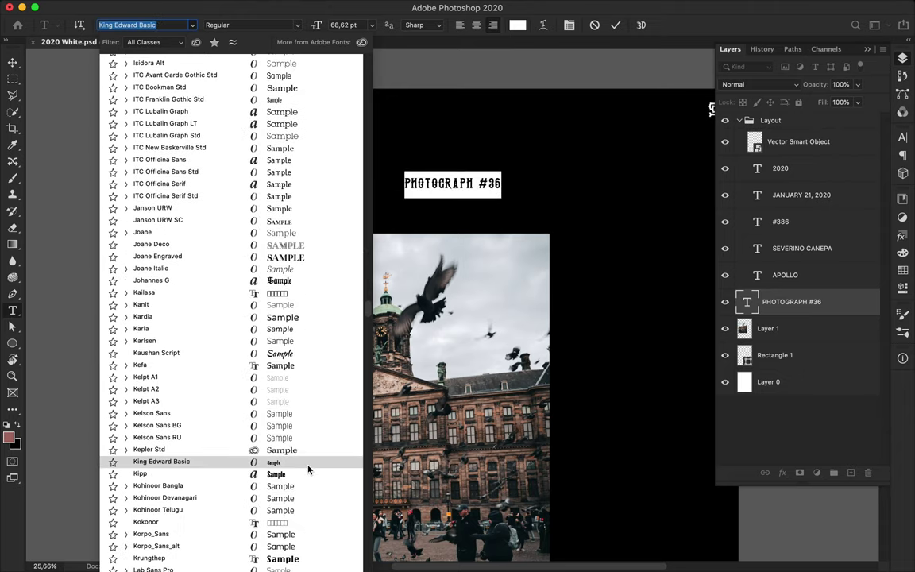
pyautogui.scroll(-7, 318, 484)
pyautogui.scroll(-15, 326, 501)
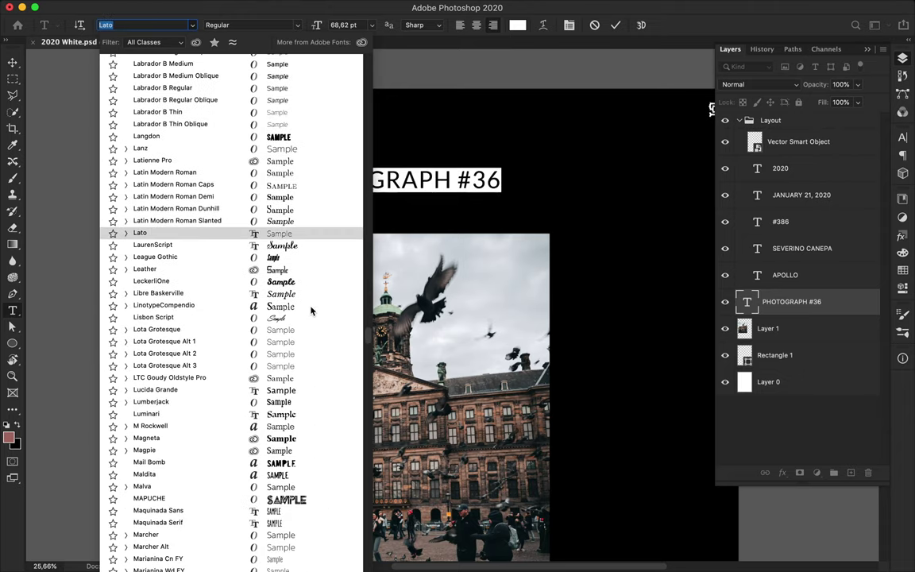
pyautogui.scroll(-2, 312, 381)
pyautogui.scroll(-5, 310, 492)
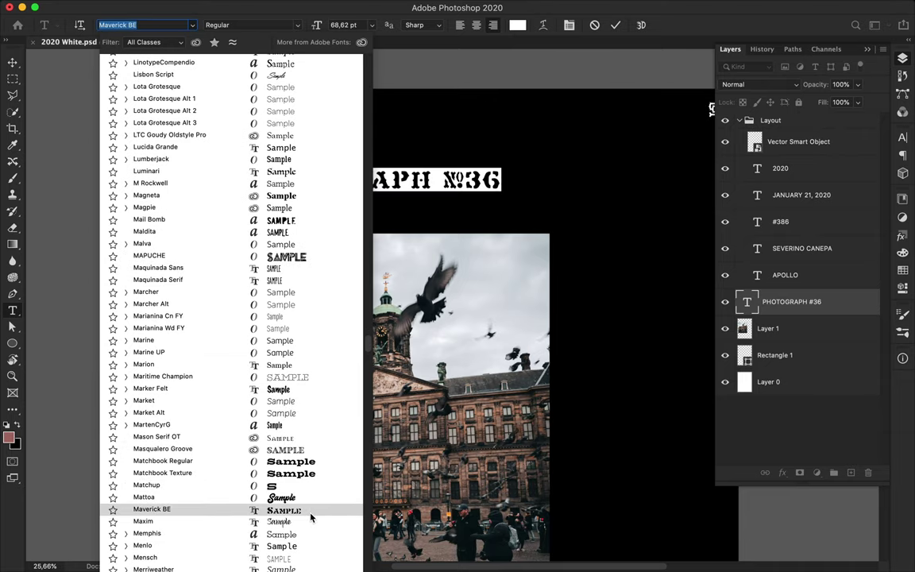
pyautogui.scroll(-4, 310, 516)
pyautogui.scroll(-7, 311, 527)
pyautogui.scroll(-8, 309, 445)
pyautogui.scroll(-7, 309, 440)
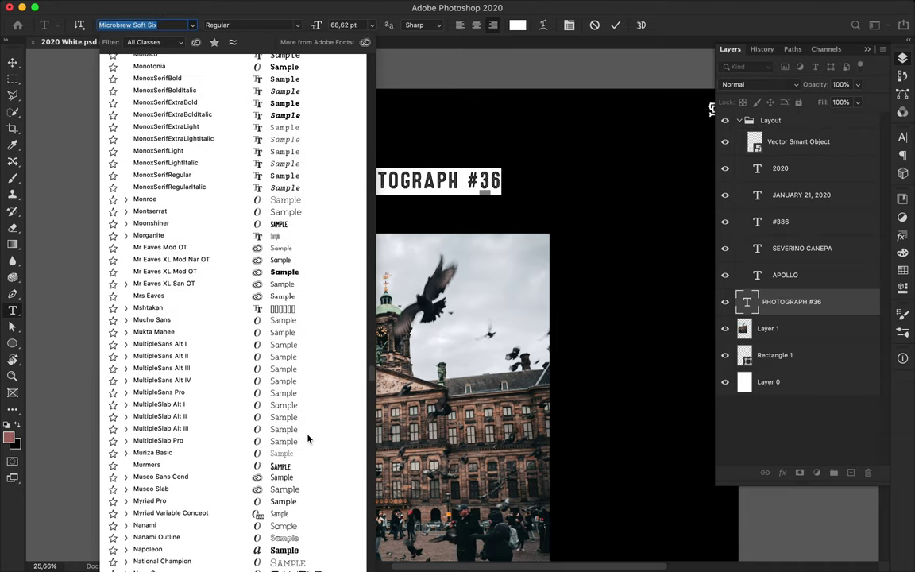
pyautogui.scroll(-3, 309, 437)
pyautogui.scroll(-5, 307, 434)
pyautogui.scroll(-1, 310, 431)
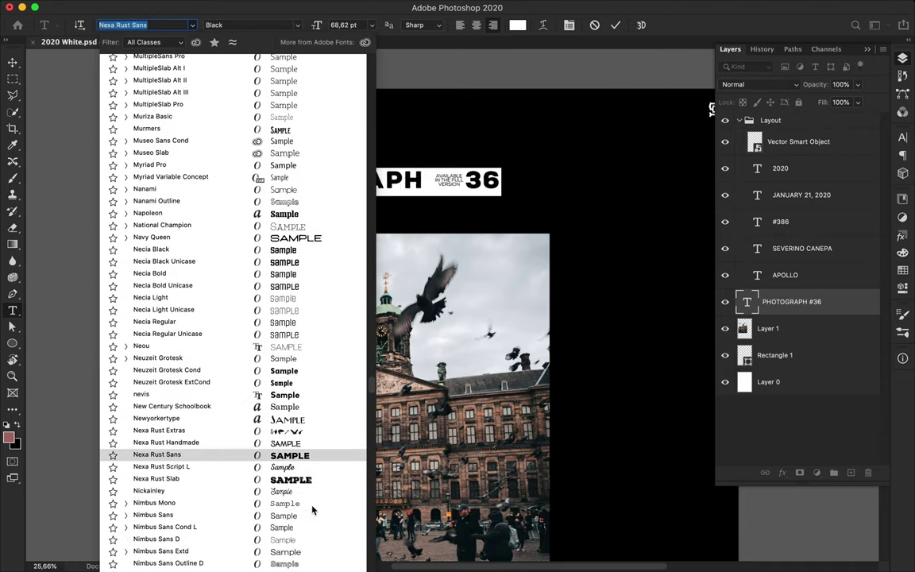
pyautogui.scroll(-6, 313, 516)
pyautogui.scroll(-7, 334, 484)
pyautogui.scroll(-5, 335, 449)
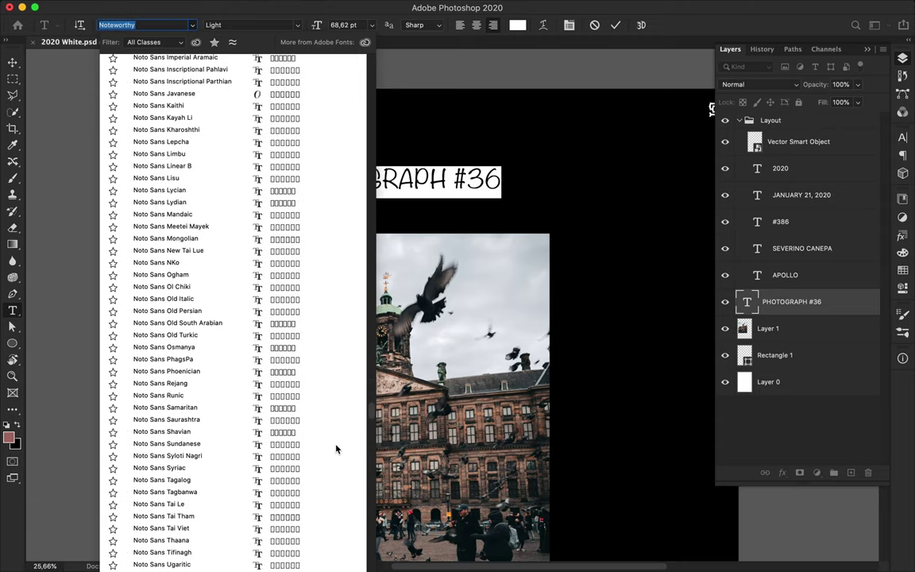
pyautogui.scroll(-6, 322, 349)
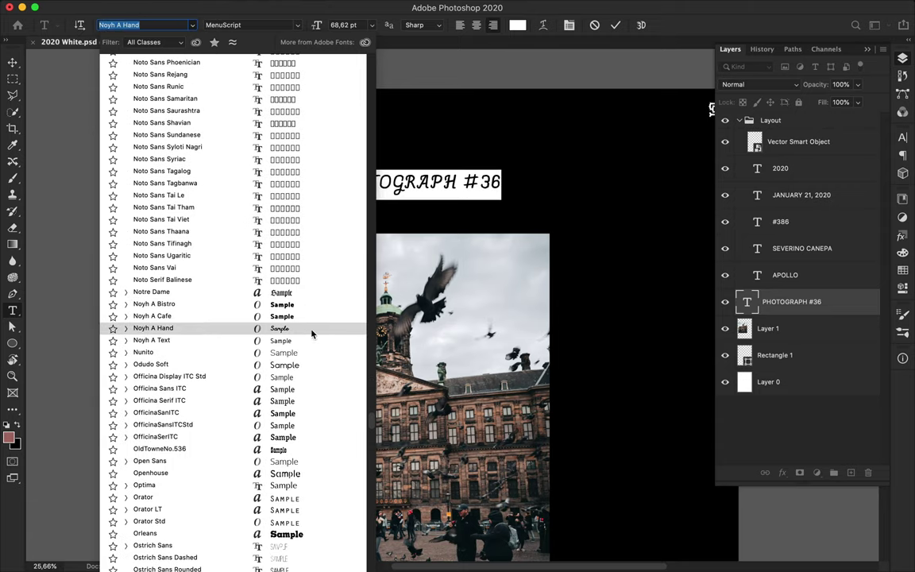
pyautogui.scroll(-2, 310, 381)
pyautogui.scroll(-3, 310, 477)
pyautogui.scroll(-7, 310, 510)
pyautogui.scroll(-4, 314, 485)
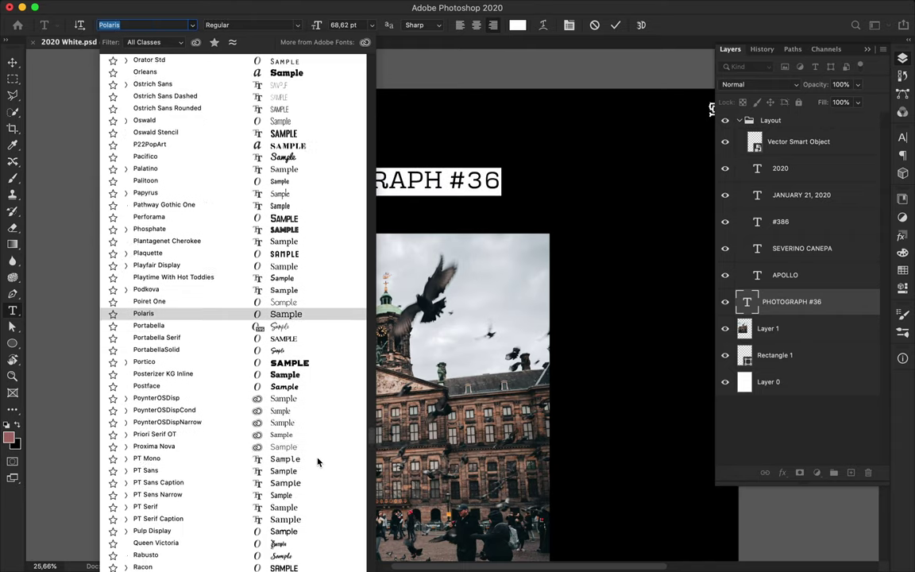
pyautogui.scroll(-3, 310, 445)
pyautogui.scroll(-4, 312, 458)
pyautogui.scroll(-1, 313, 469)
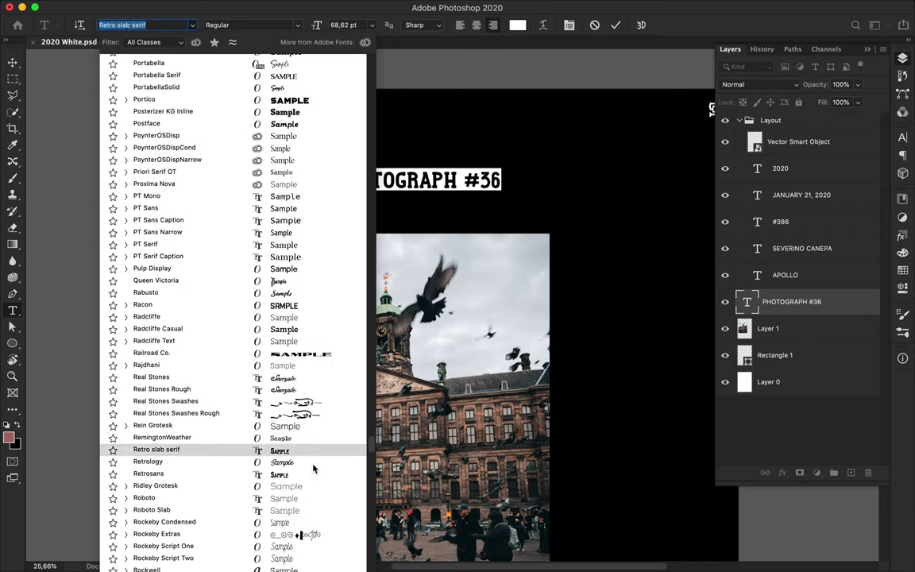
pyautogui.scroll(-4, 314, 532)
pyautogui.scroll(-4, 314, 477)
pyautogui.scroll(-4, 316, 516)
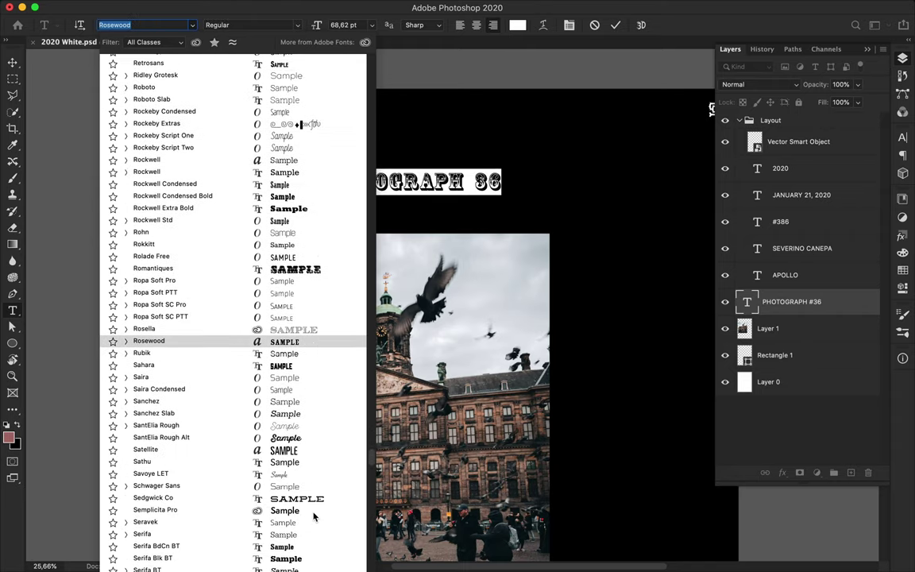
pyautogui.scroll(-5, 315, 519)
pyautogui.scroll(-5, 314, 519)
pyautogui.scroll(-1, 305, 461)
pyautogui.scroll(-3, 334, 468)
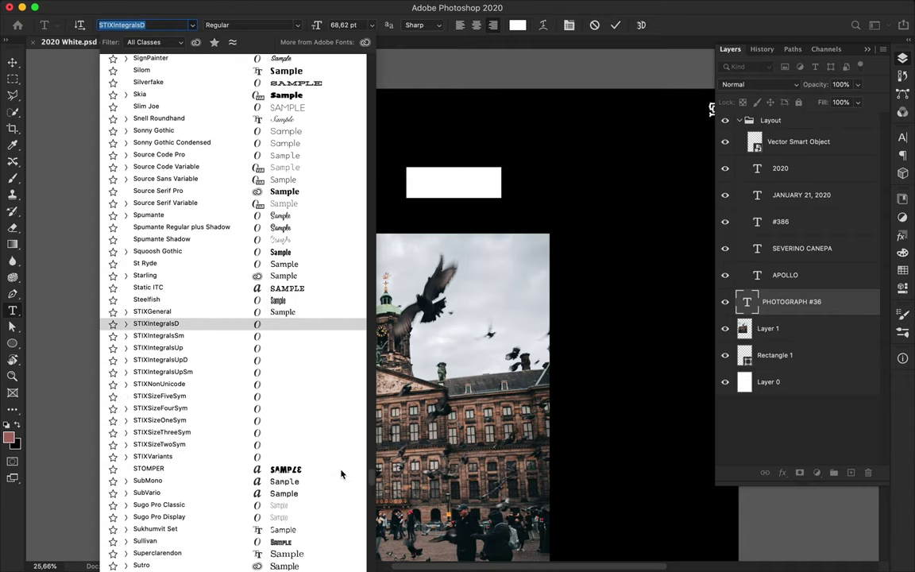
pyautogui.scroll(-2, 327, 478)
pyautogui.scroll(-4, 326, 477)
pyautogui.scroll(-4, 326, 429)
pyautogui.scroll(-2, 326, 365)
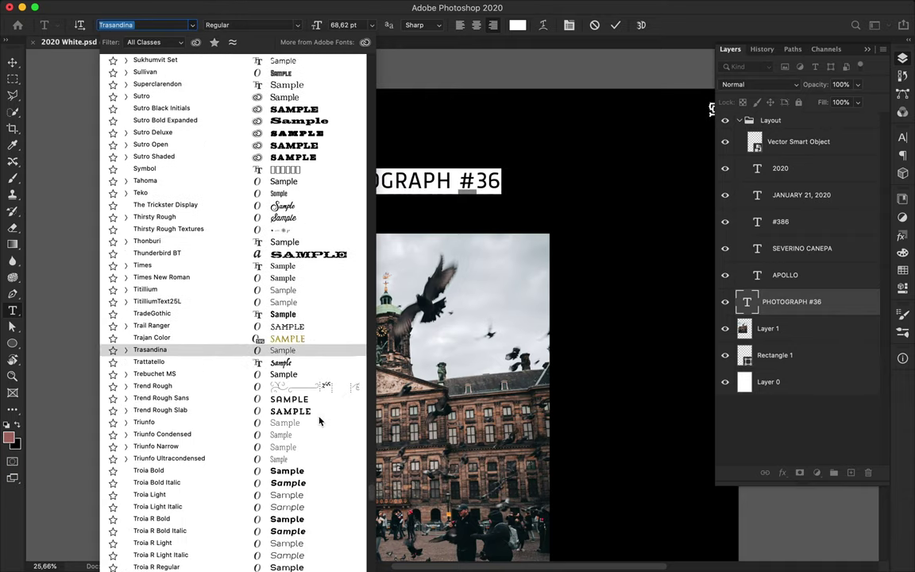
pyautogui.scroll(-5, 322, 397)
pyautogui.scroll(-10, 321, 445)
pyautogui.scroll(-8, 320, 475)
pyautogui.scroll(20, 321, 475)
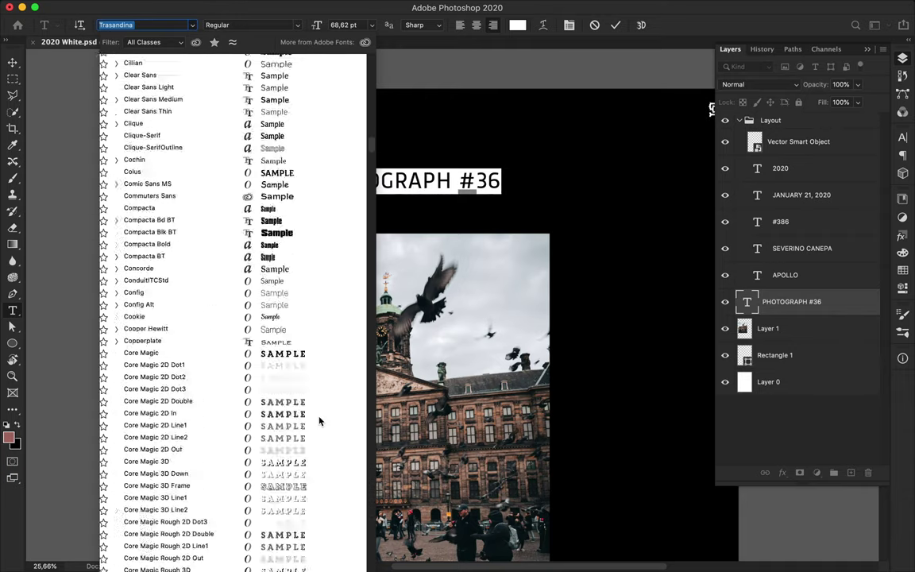
pyautogui.scroll(10, 309, 413)
pyautogui.scroll(-10, 305, 369)
pyautogui.scroll(-6, 298, 334)
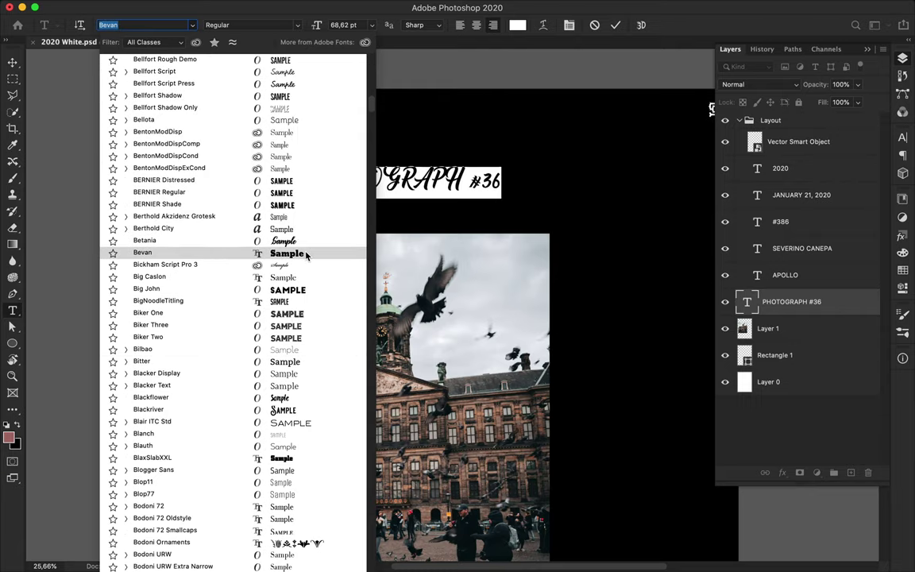
pyautogui.scroll(-5, 315, 461)
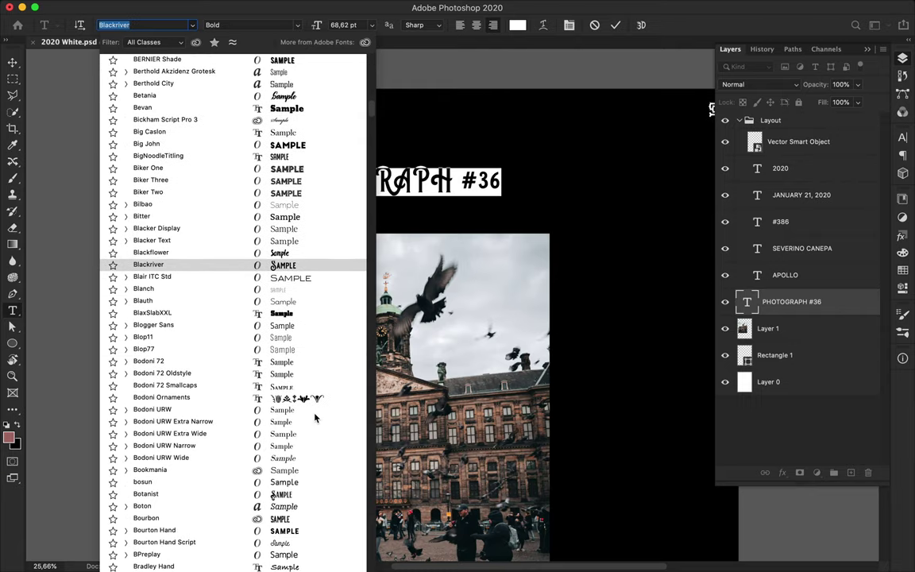
pyautogui.scroll(5, 298, 317)
pyautogui.scroll(3, 291, 218)
pyautogui.scroll(10, 290, 214)
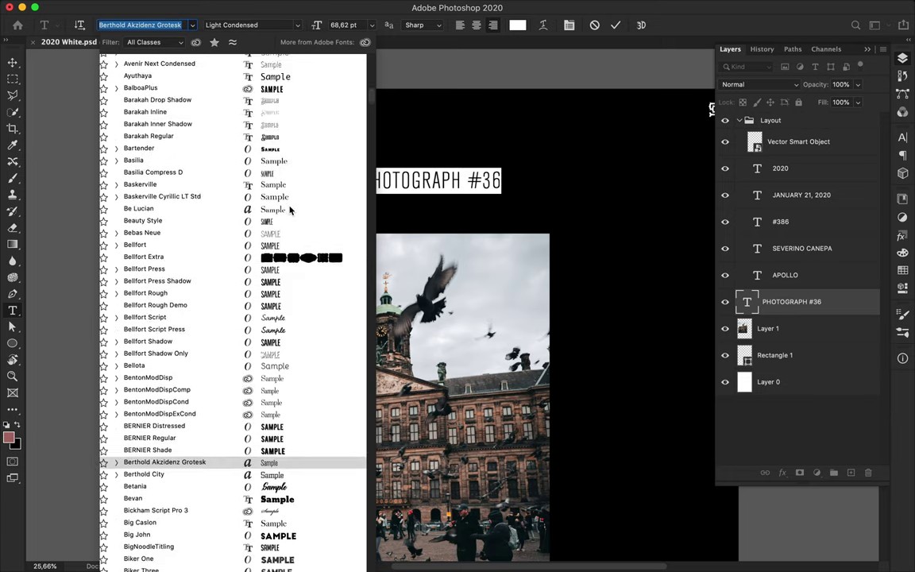
pyautogui.scroll(-5, 296, 382)
pyautogui.scroll(-5, 295, 500)
pyautogui.scroll(-3, 298, 468)
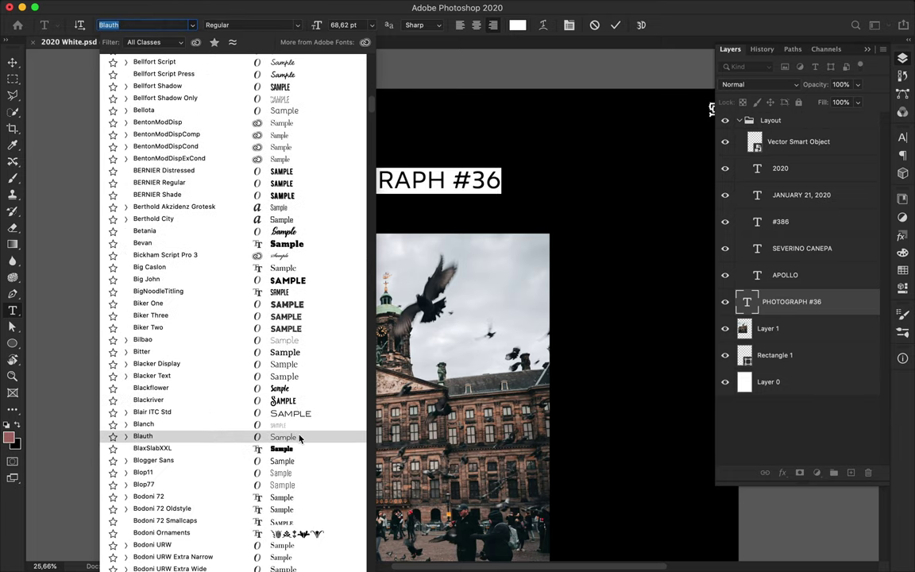
pyautogui.scroll(-2, 302, 435)
pyautogui.scroll(-4, 300, 498)
pyautogui.scroll(-3, 300, 504)
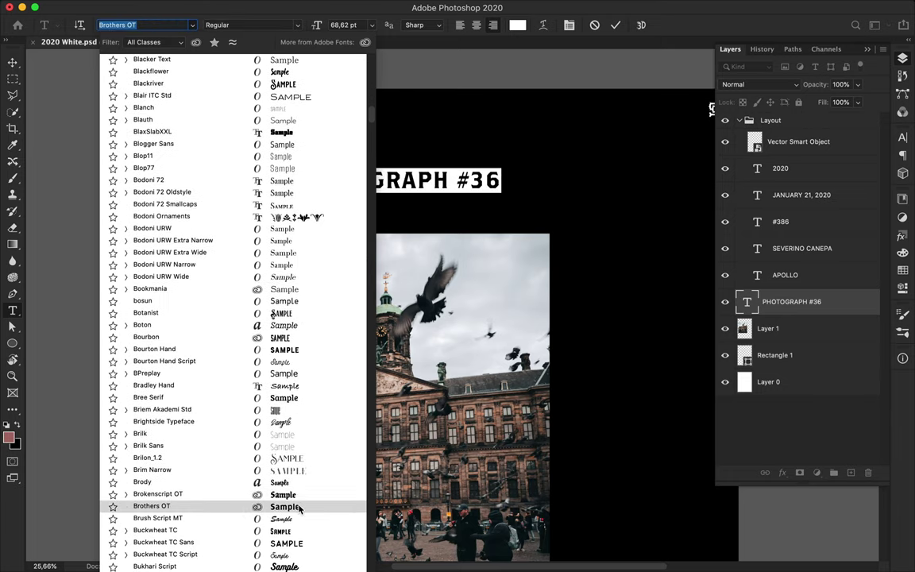
pyautogui.scroll(-3, 302, 528)
pyautogui.scroll(-3, 301, 528)
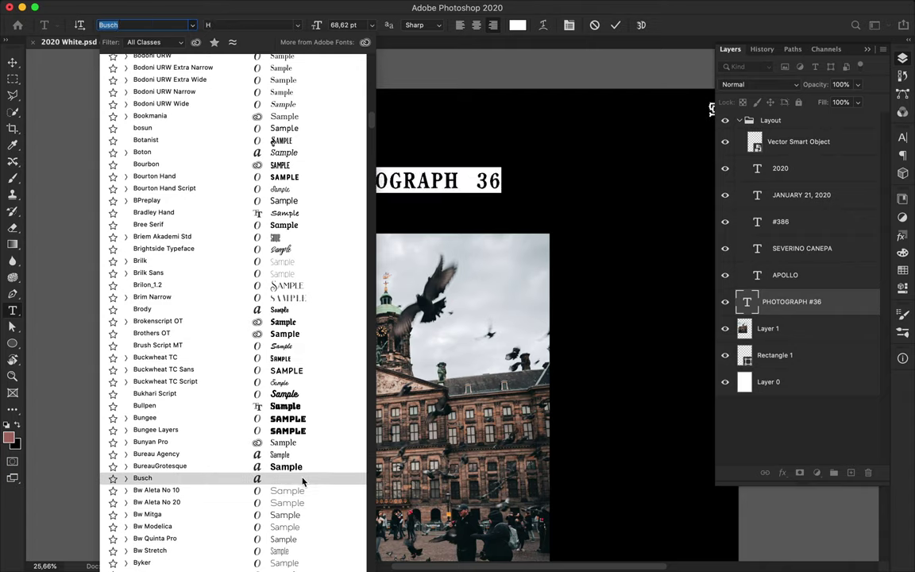
pyautogui.scroll(-3, 302, 528)
pyautogui.scroll(-3, 301, 528)
pyautogui.press('Escape')
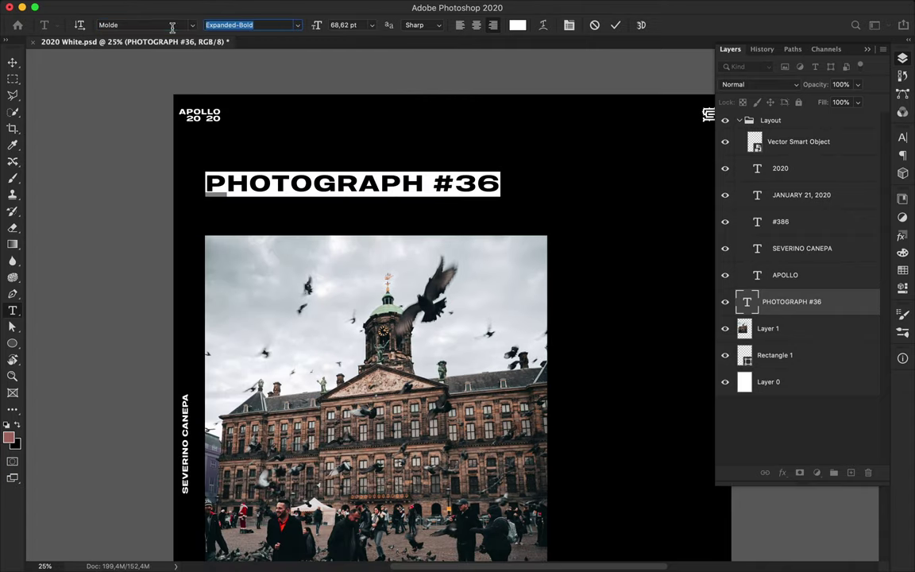
# - Set the PHOTOGRAPH #36 heading in the Hydrophilia pixel font
pyautogui.click(171, 28)
pyautogui.write('hydro')
pyautogui.click(207, 66)
pyautogui.click(11, 64)
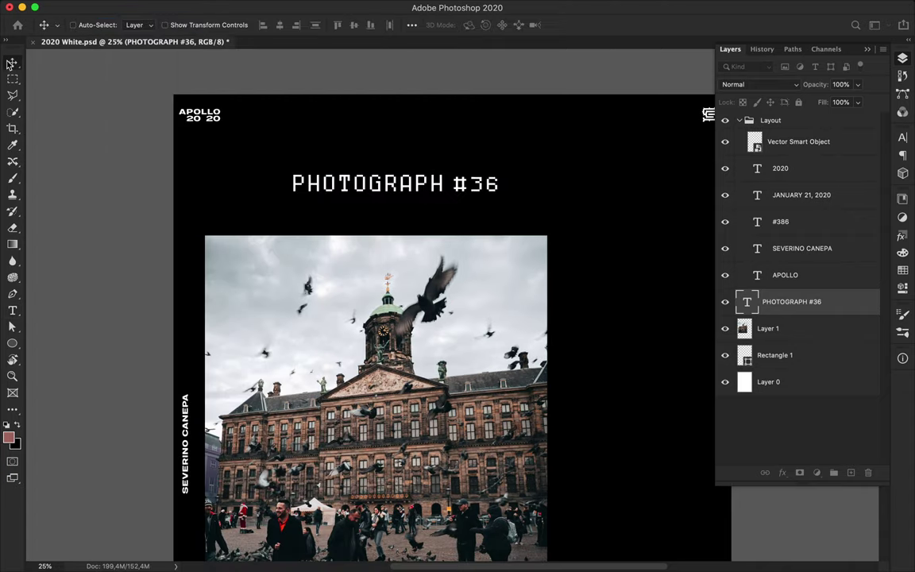
# - Duplicate the heading upward and set the copy in Unibody 8 Pro
pyautogui.moveTo(428, 191); pyautogui.dragTo(428, 164)
pyautogui.doubleClick(428, 164)
pyautogui.click(143, 25)
pyautogui.write('unibody')
pyautogui.click(167, 100)
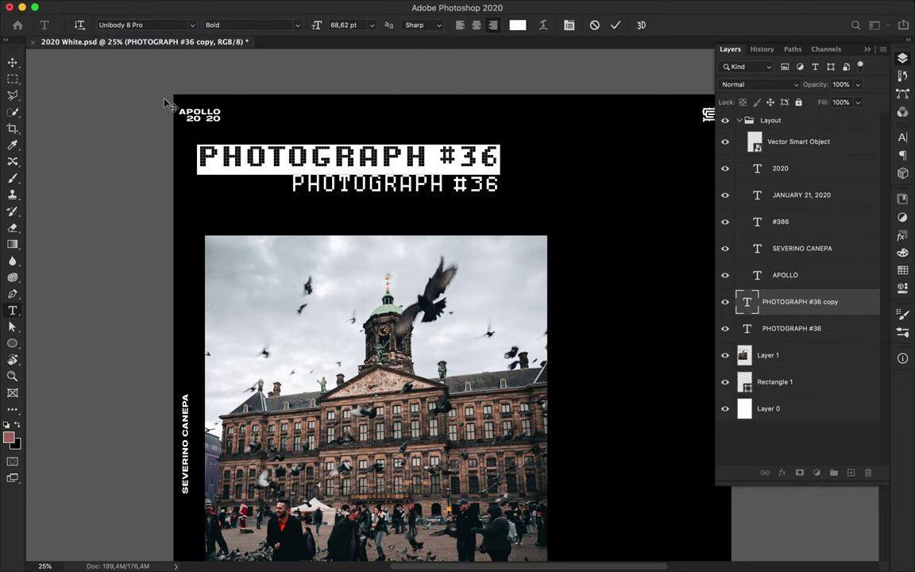
pyautogui.hotkey('ctrl', 'Return')
# - Try another heading copy near the poster top, then remove the extra copies
pyautogui.press('v')
pyautogui.moveTo(218, 101); pyautogui.dragTo(248, 73)
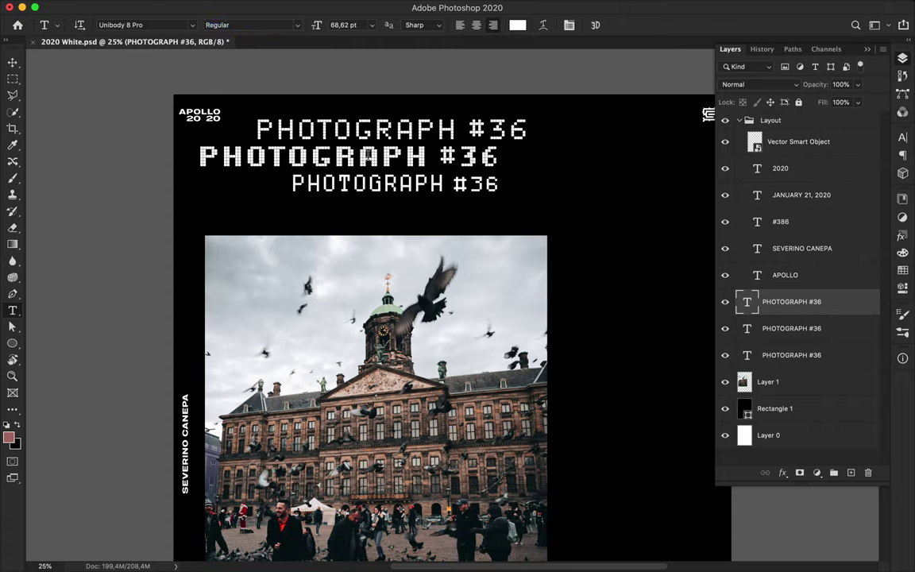
pyautogui.hotkey('ctrl', 'z')
pyautogui.hotkey('ctrl', 'z')
pyautogui.press('v')
# - Rotate the heading 90°, enlarge it, and place it vertically right of the photo
pyautogui.hotkey('ctrl', 't')
pyautogui.moveTo(292, 225); pyautogui.dragTo(444, 124)
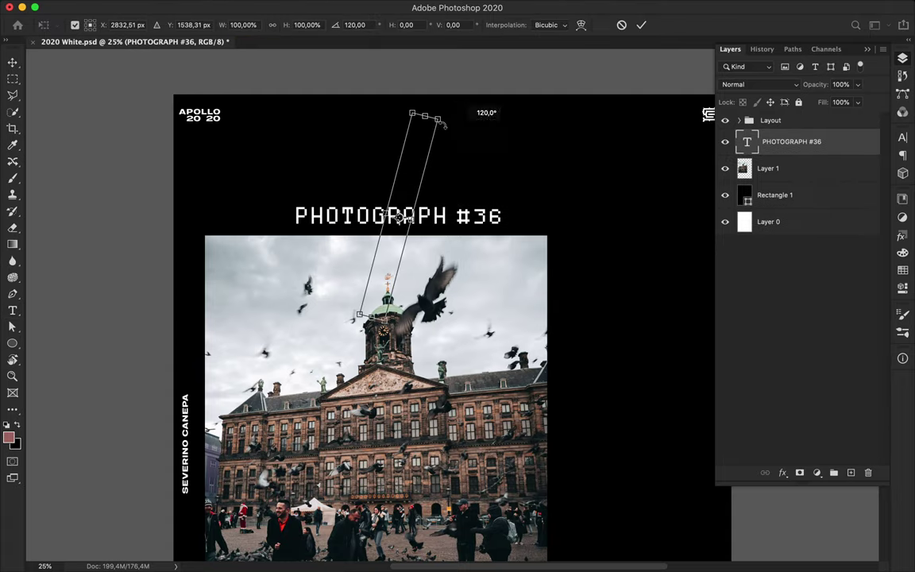
pyautogui.moveTo(570, 239); pyautogui.dragTo(454, 214)
pyautogui.scroll(-5, 434, 231)
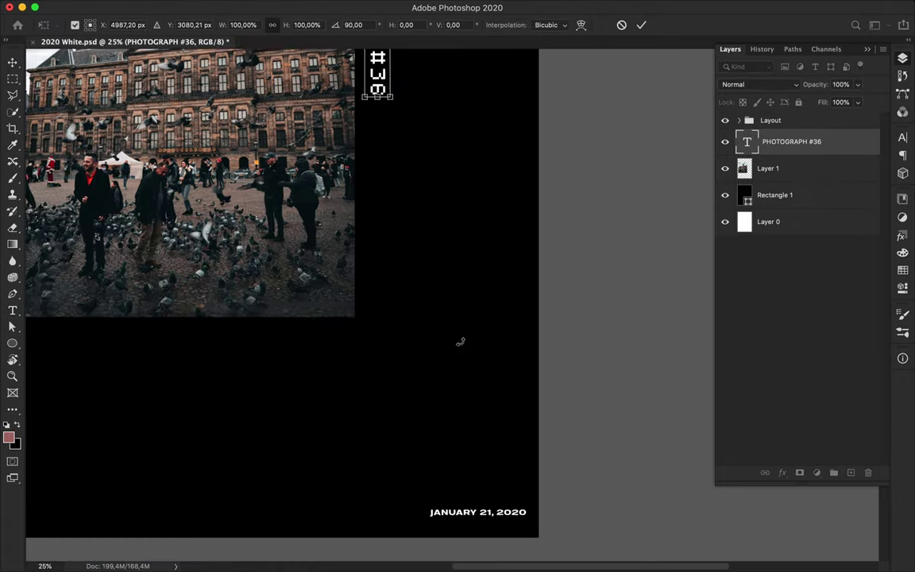
pyautogui.scroll(-1, 458, 236)
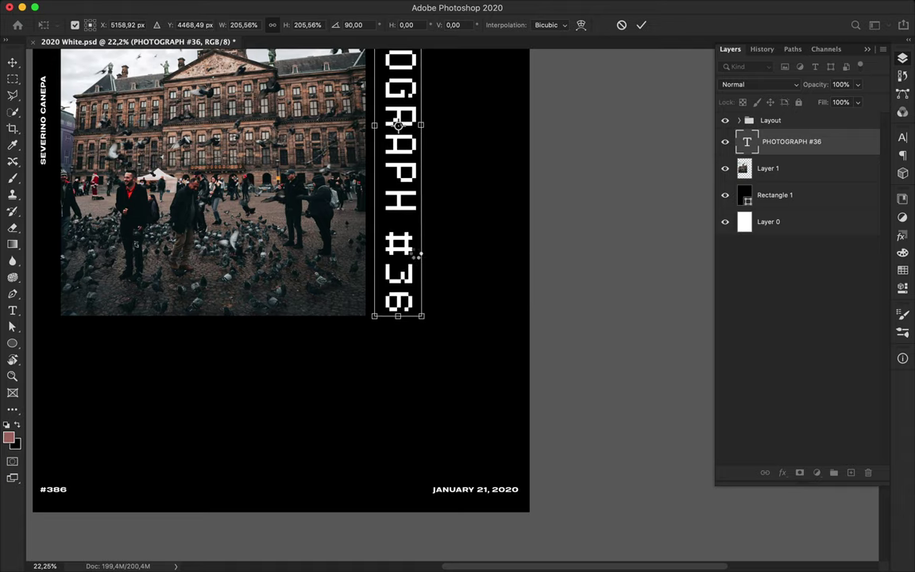
pyautogui.press('Return')
pyautogui.hotkey('ctrl', '0')
pyautogui.keyDown('ctrl'); pyautogui.click(399, 307); pyautogui.keyUp('ctrl')
# - Change the background rectangle's fill to a black-to-white gradient
pyautogui.click(413, 161)
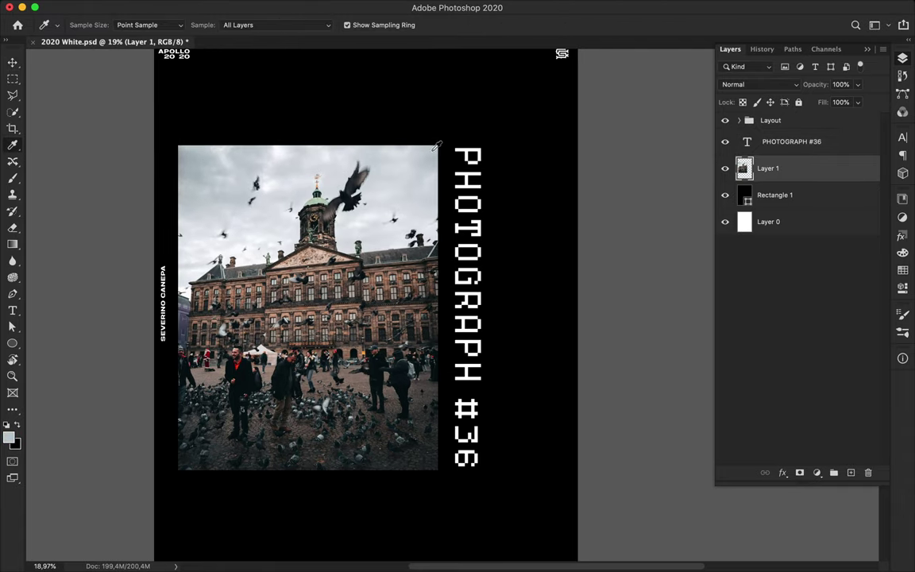
pyautogui.click(774, 195)
pyautogui.press('u')
pyautogui.click(189, 24)
pyautogui.click(107, 90)
pyautogui.press('v')
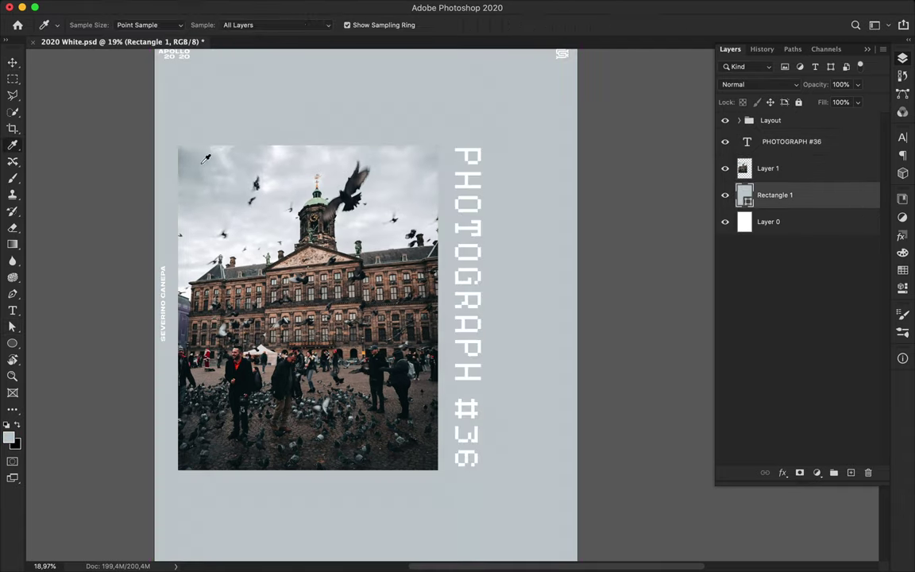
pyautogui.press('v')
pyautogui.press('a')
pyautogui.click(190, 25)
pyautogui.click(160, 49)
pyautogui.click(109, 93)
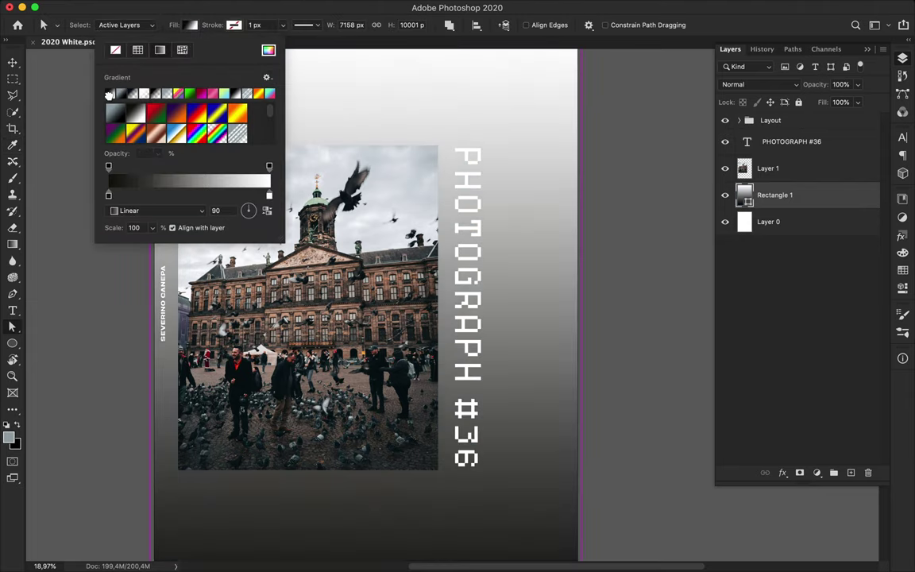
# - Set the gradient's light stop to pale grey #99a6ac sampled from the photo's sky
pyautogui.doubleClick(269, 195)
pyautogui.click(197, 263)
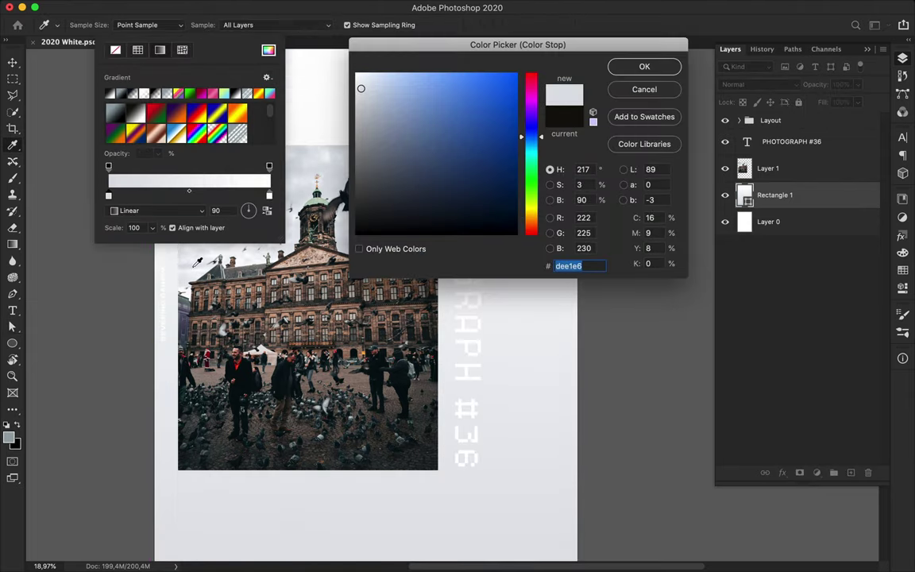
pyautogui.click(339, 143)
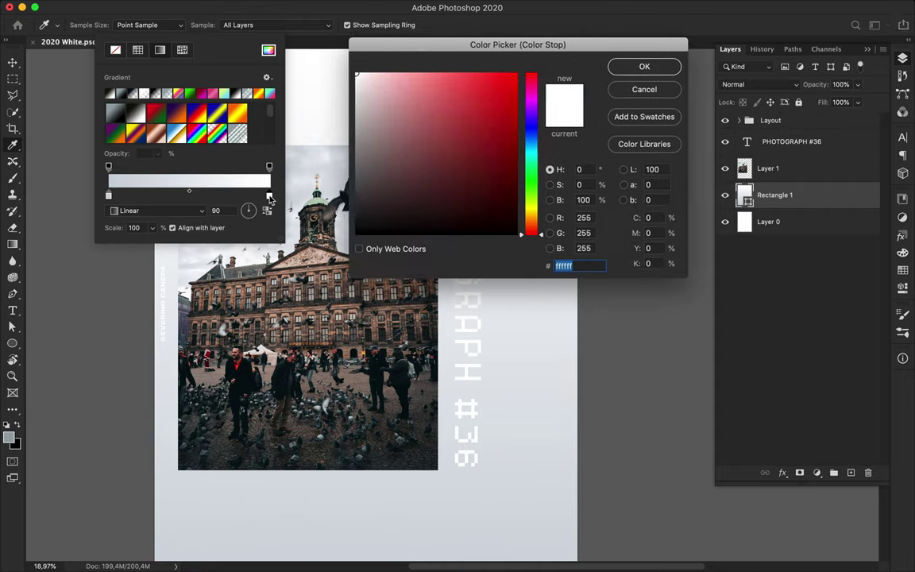
pyautogui.moveTo(575, 59); pyautogui.dragTo(689, 59)
pyautogui.click(390, 140)
pyautogui.click(758, 67)
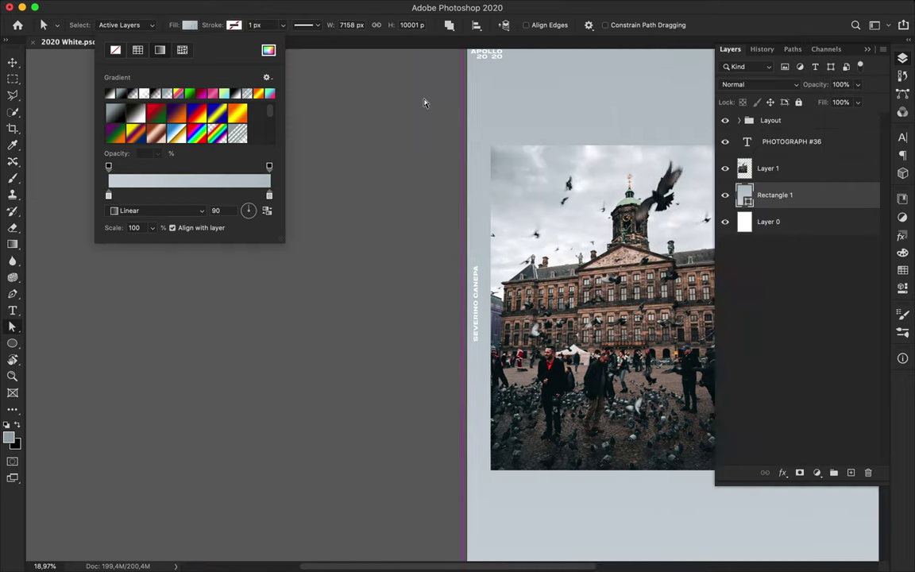
pyautogui.doubleClick(108, 195)
pyautogui.click(397, 180)
pyautogui.press('Return')
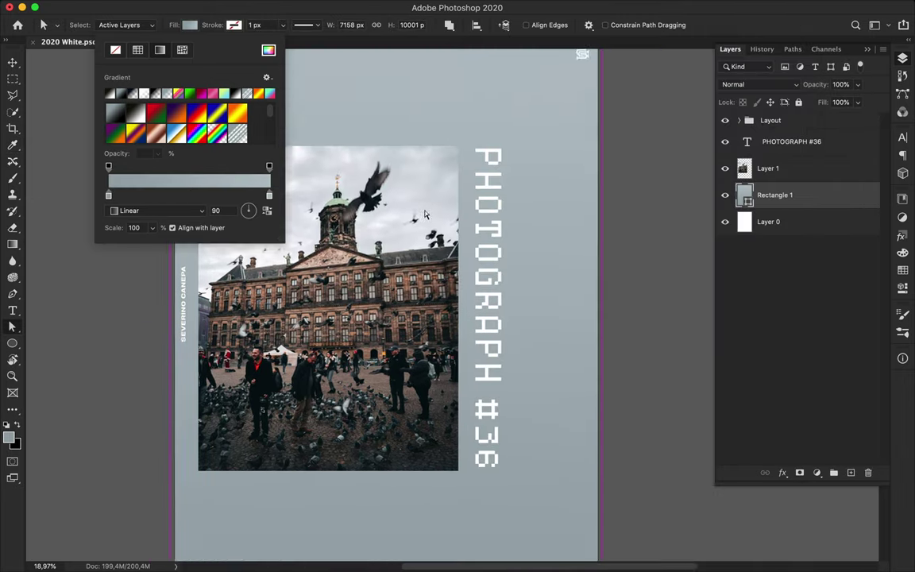
# - Set the dark stop to slate #1c272b sampled from the photo and nudge the heading right
pyautogui.doubleClick(108, 195)
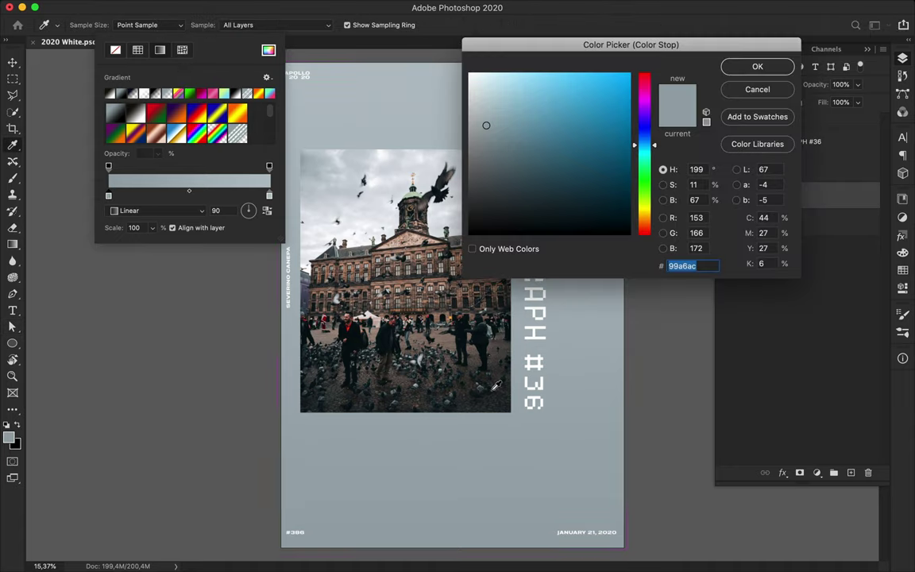
pyautogui.click(497, 415)
pyautogui.click(499, 416)
pyautogui.click(499, 416)
pyautogui.click(504, 419)
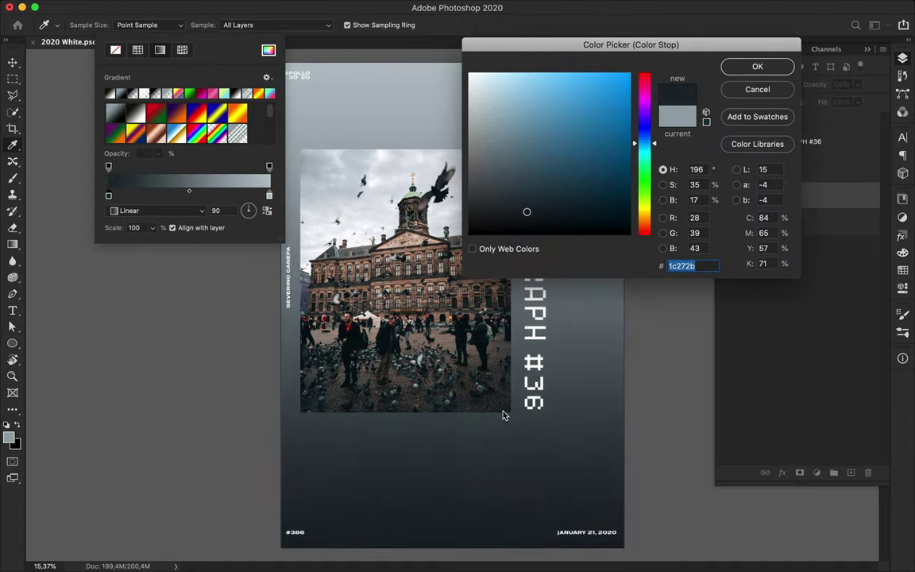
pyautogui.press('Return')
pyautogui.press('v')
pyautogui.moveTo(544, 242); pyautogui.dragTo(566, 243)
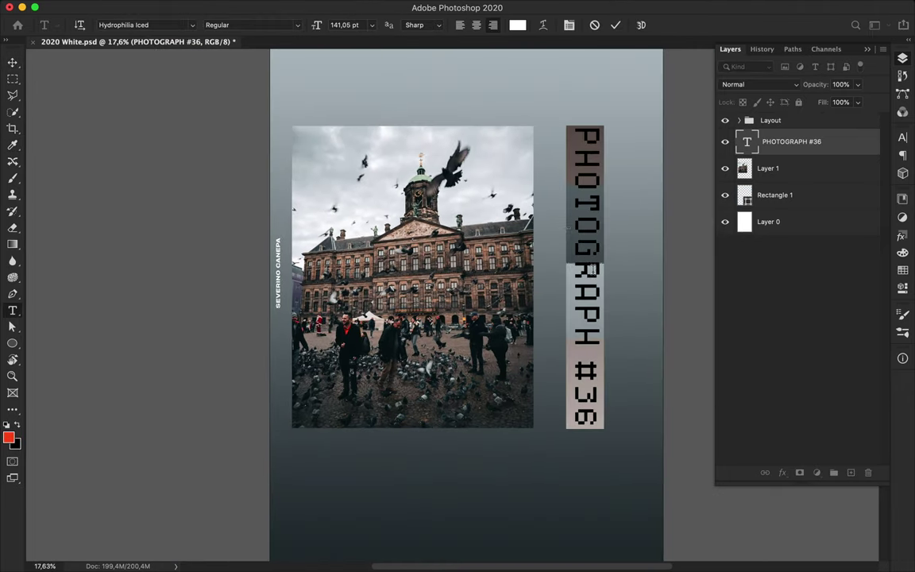
# - Make the PHOTOGRAPH #36 heading text red from the Swatches
pyautogui.click(517, 24)
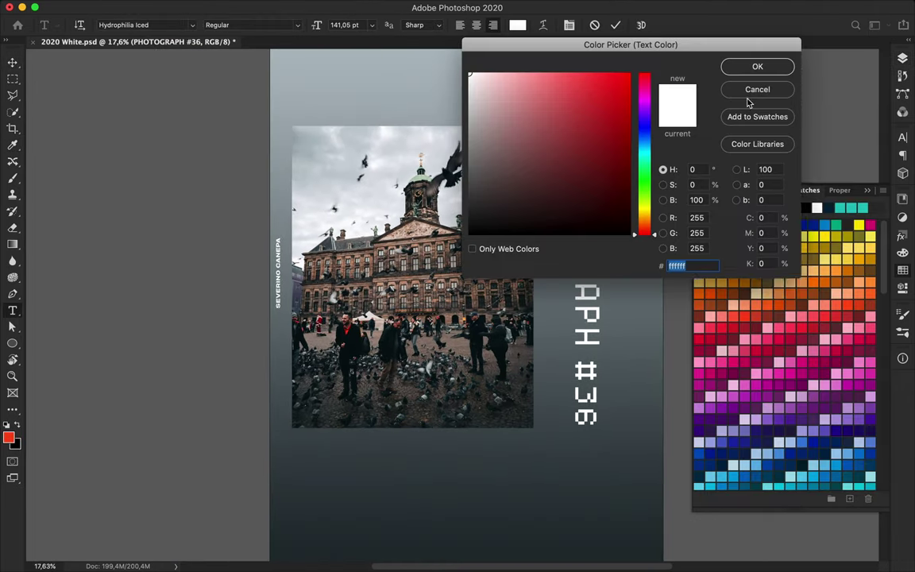
pyautogui.moveTo(683, 44); pyautogui.dragTo(527, 45)
pyautogui.click(610, 65)
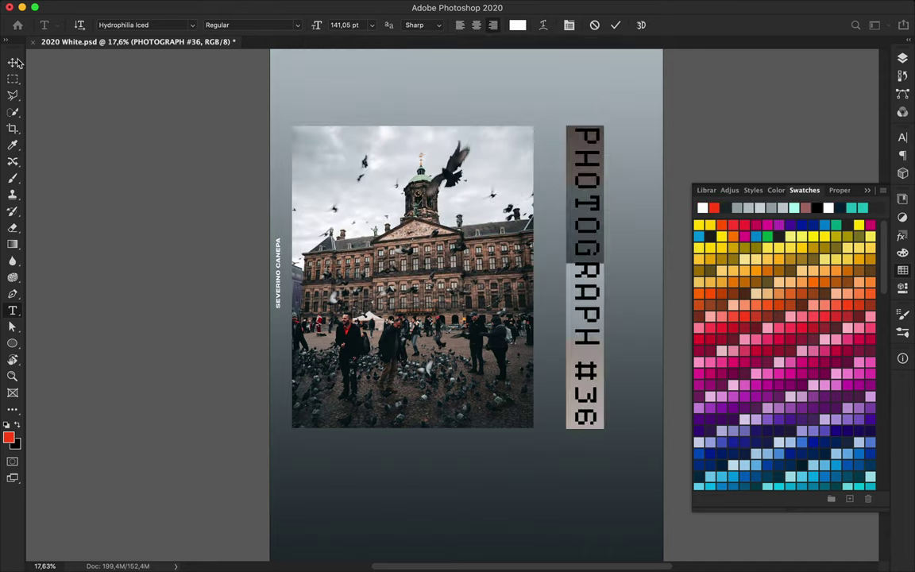
pyautogui.click(12, 62)
pyautogui.hotkey('ctrl', '0')
# - Replace the background gradient with a solid dark slate fill
pyautogui.press('a')
pyautogui.click(192, 26)
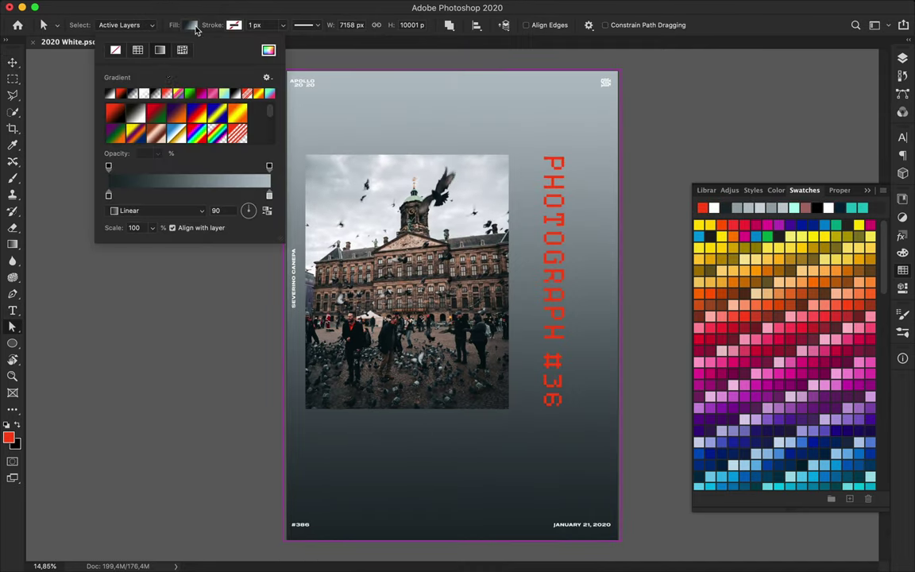
pyautogui.click(115, 50)
pyautogui.click(123, 81)
pyautogui.press('v')
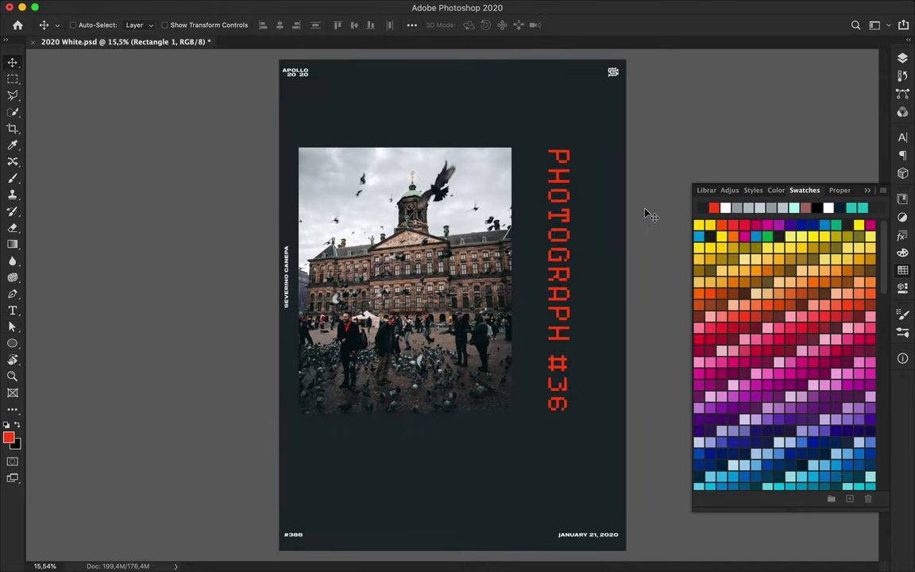
pyautogui.press('u')
pyautogui.click(876, 190)
# - Add a new guide layout and nudge the photo onto the grid
pyautogui.click(350, 8)
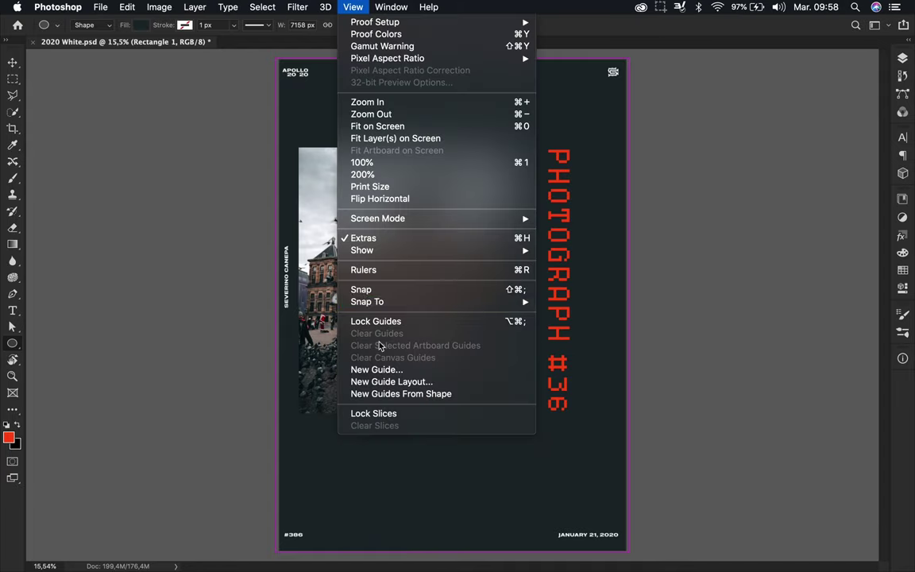
pyautogui.click(336, 382)
pyautogui.click(701, 76)
pyautogui.press('v')
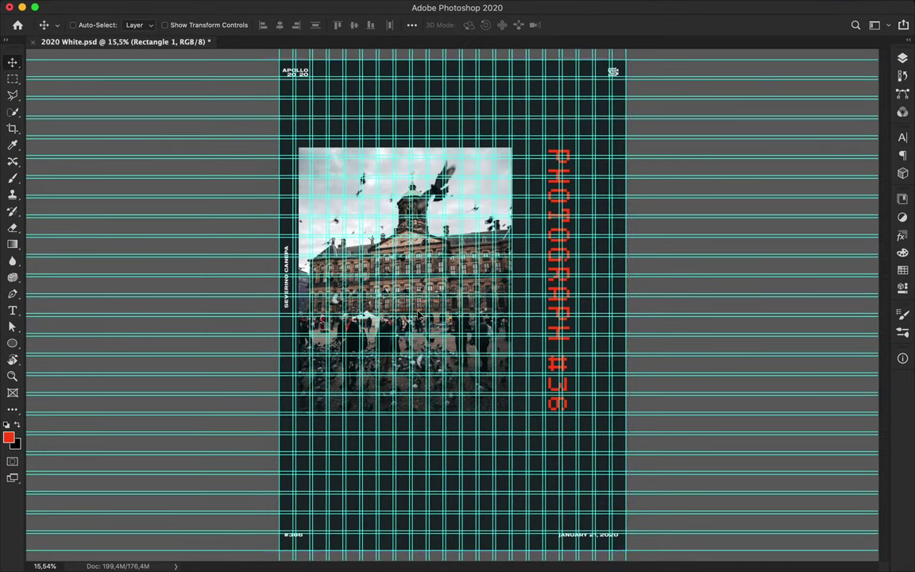
pyautogui.moveTo(418, 310); pyautogui.dragTo(415, 301)
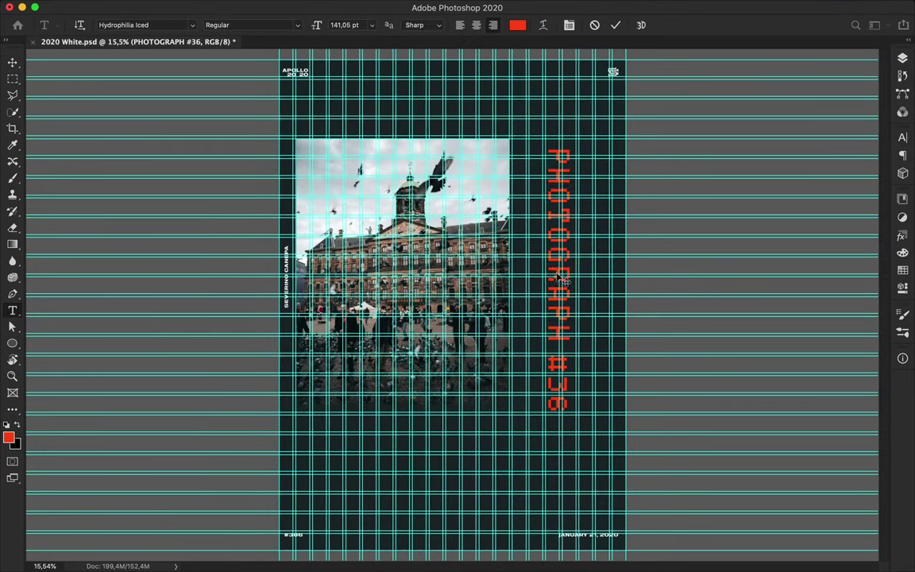
# - Align the red heading to the guides, scale it to about 116%, and hide the guides
pyautogui.press('v')
pyautogui.moveTo(562, 277); pyautogui.dragTo(545, 268)
pyautogui.moveTo(539, 408); pyautogui.dragTo(544, 470)
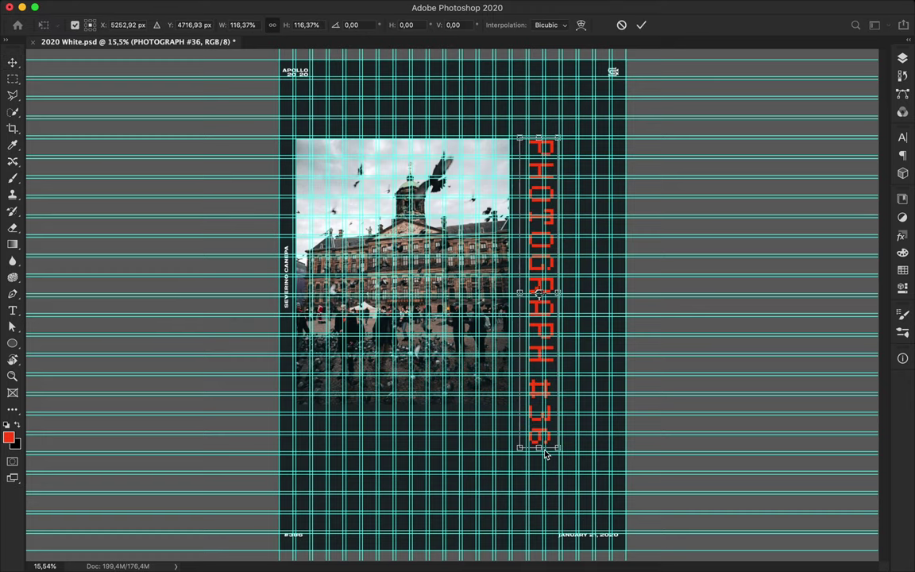
pyautogui.press('Return')
pyautogui.hotkey('ctrl', ';')
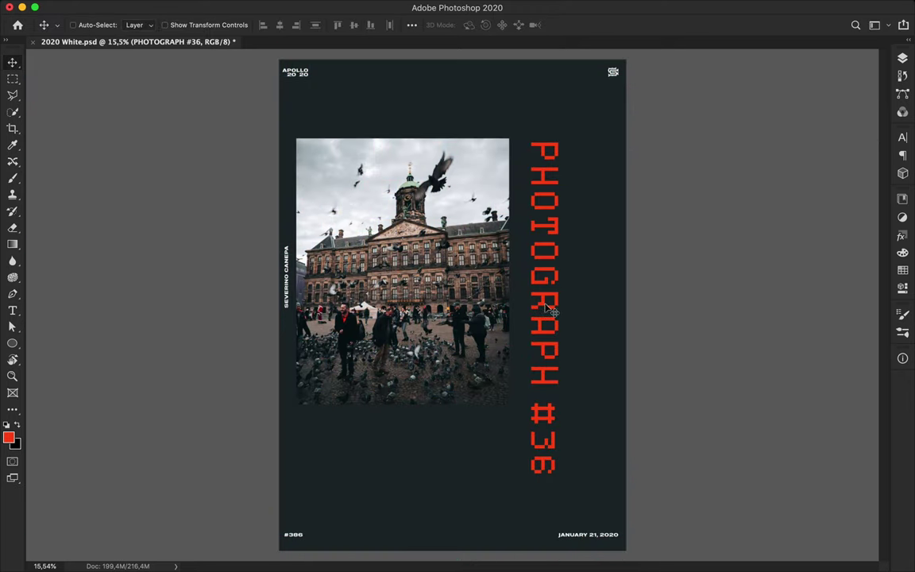
pyautogui.press('u')
pyautogui.click(139, 24)
# - Draw an unfilled red-outlined rectangle around the vertical PHOTOGRAPH #36 title
pyautogui.click(185, 25)
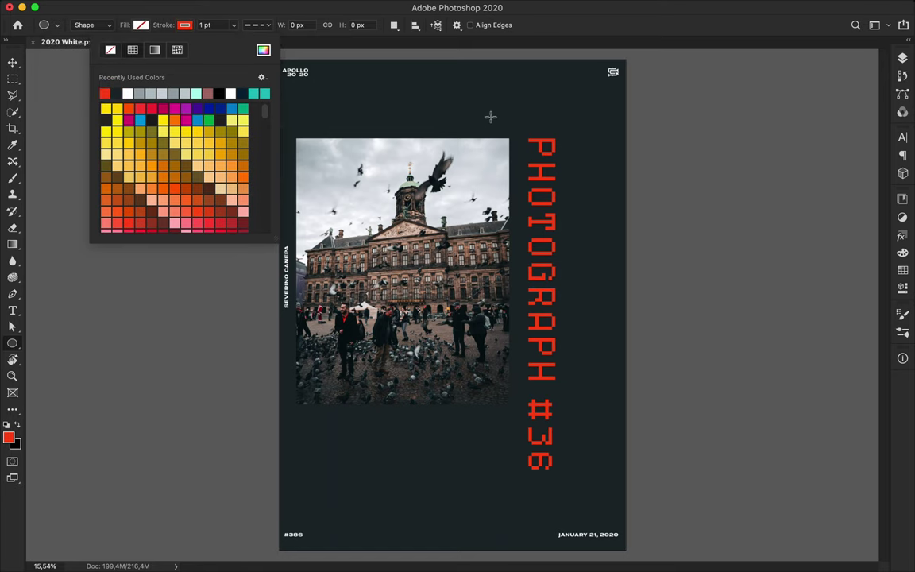
pyautogui.click(518, 89)
pyautogui.hotkey('ctrl', ';')
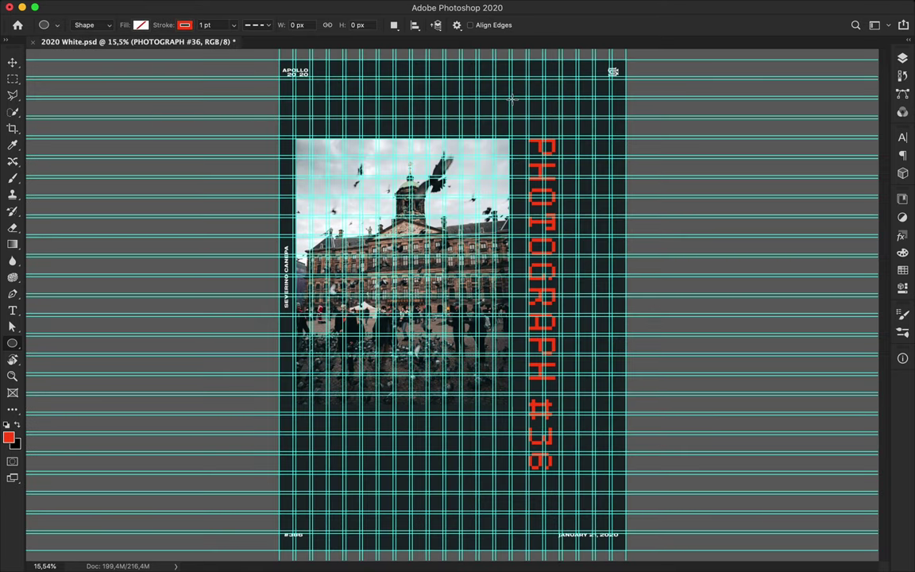
pyautogui.press('Escape')
pyautogui.hotkey('shift', 'u')
pyautogui.hotkey('shift', 'u')
pyautogui.hotkey('shift', 'u')
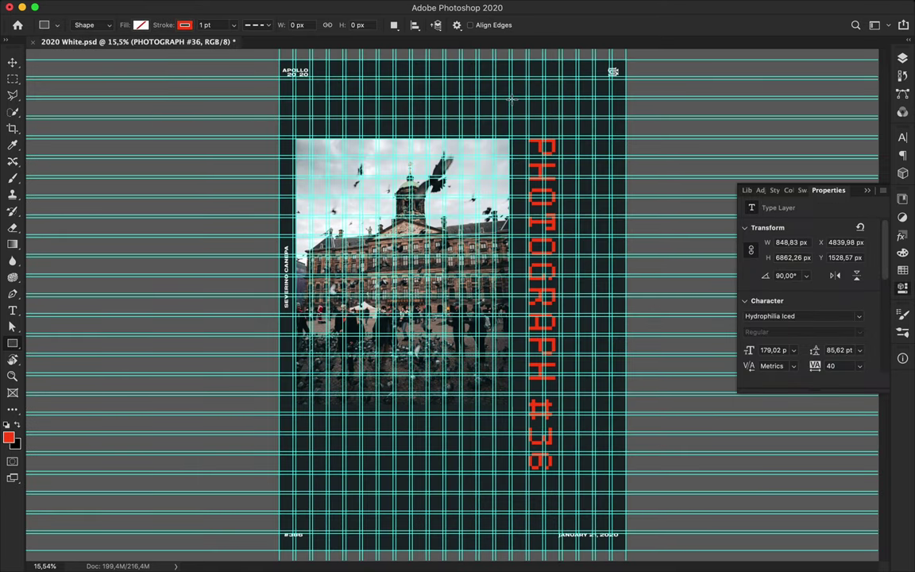
pyautogui.moveTo(609, 511); pyautogui.dragTo(609, 511)
# - Give the frame a solid 17 pt stroke and hide the guides
pyautogui.write('a')
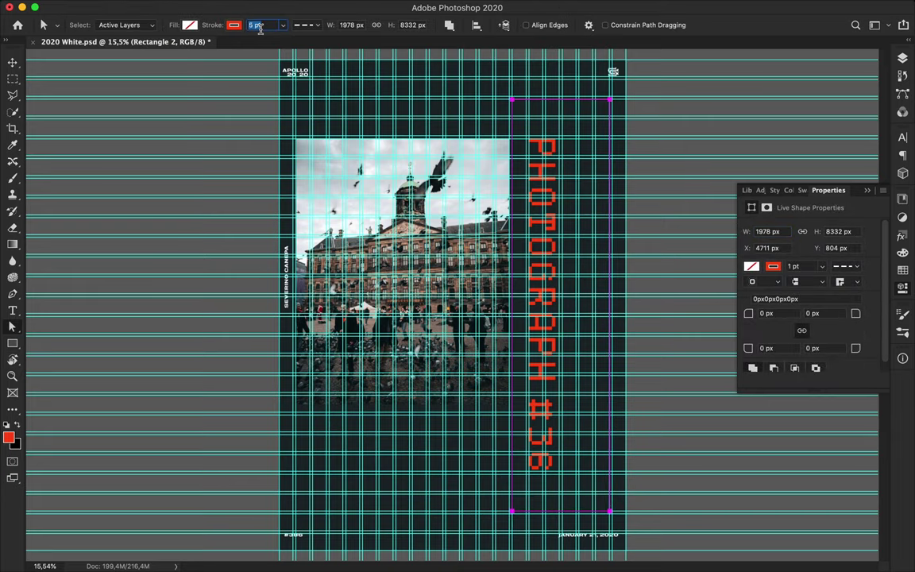
pyautogui.write('6')
pyautogui.press('Return')
pyautogui.click(306, 25)
pyautogui.click(262, 61)
pyautogui.press('v')
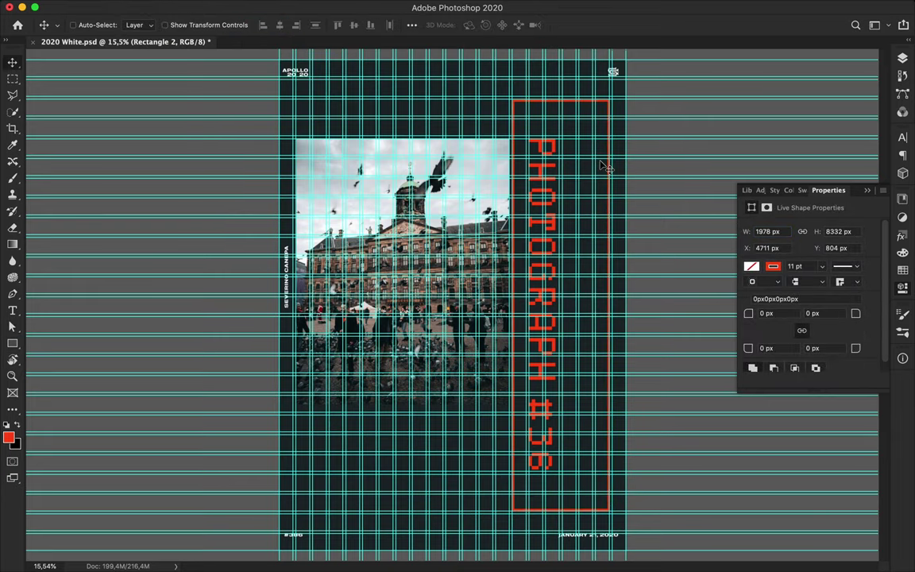
pyautogui.scroll(1, 637, 229)
pyautogui.hotkey('ctrl', 'h')
pyautogui.scroll(-1, 548, 244)
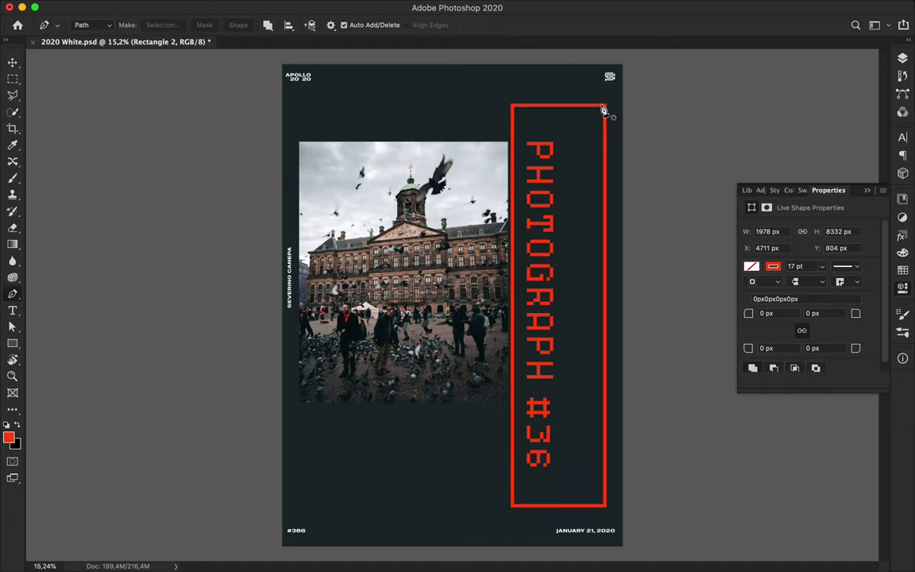
# - Draw a thin red pen line from the frame's top-right corner down its right edge
pyautogui.click(602, 107)
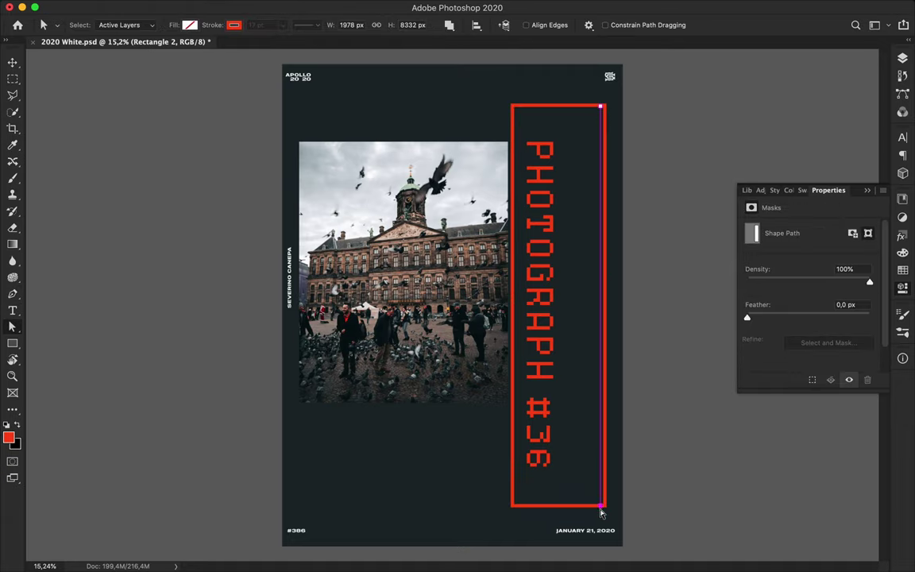
pyautogui.click(268, 56)
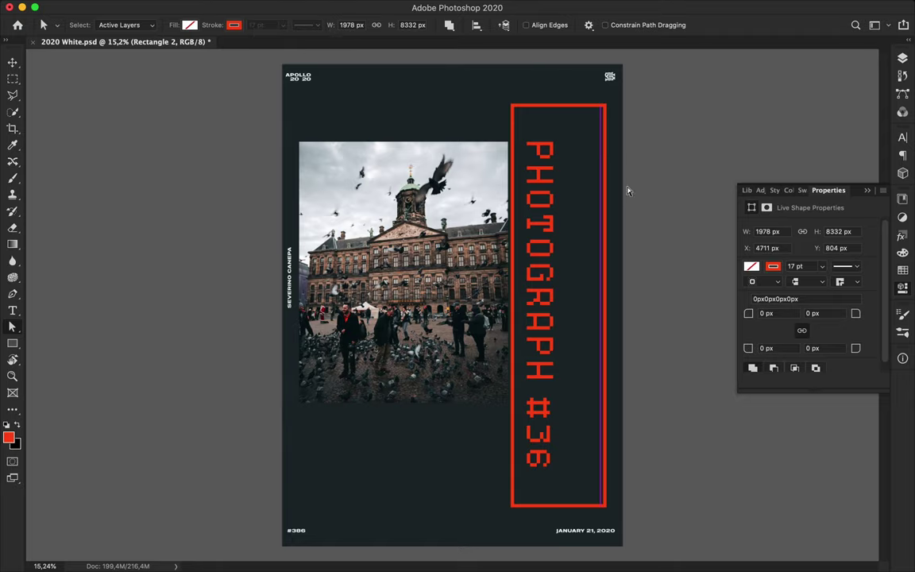
pyautogui.click(602, 107)
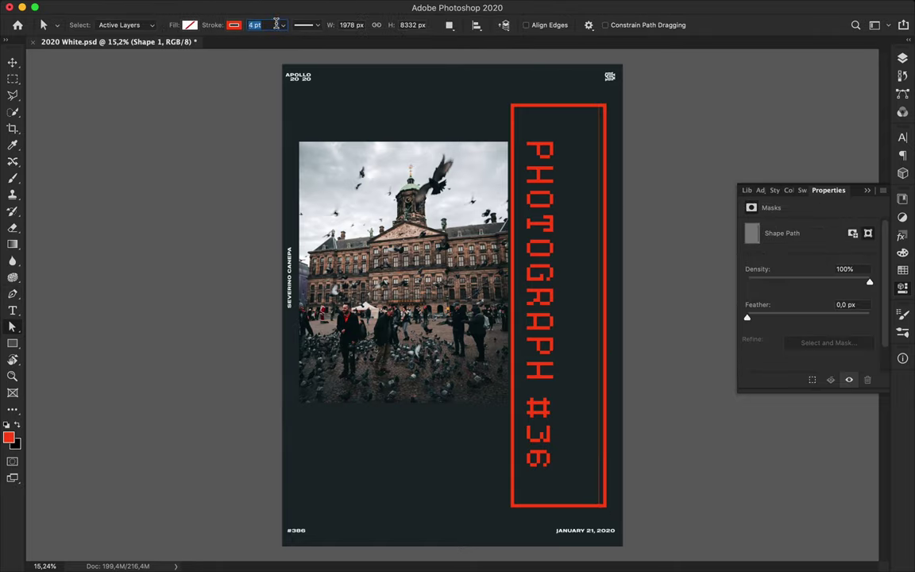
pyautogui.scroll(2, 548, 201)
pyautogui.scroll(-2, 476, 231)
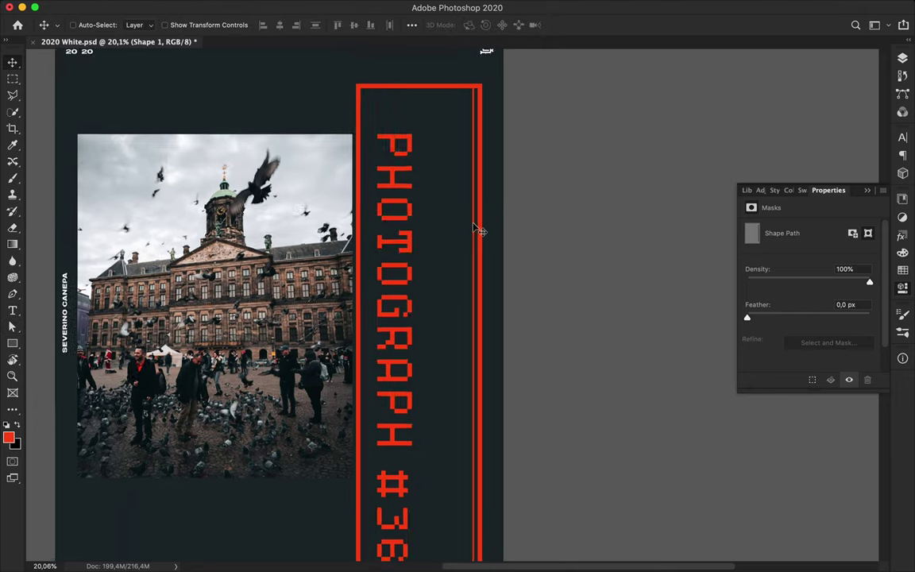
# - Copy '#36' into a new text layer and scale it much larger at lower left
pyautogui.press('t')
pyautogui.click(452, 405)
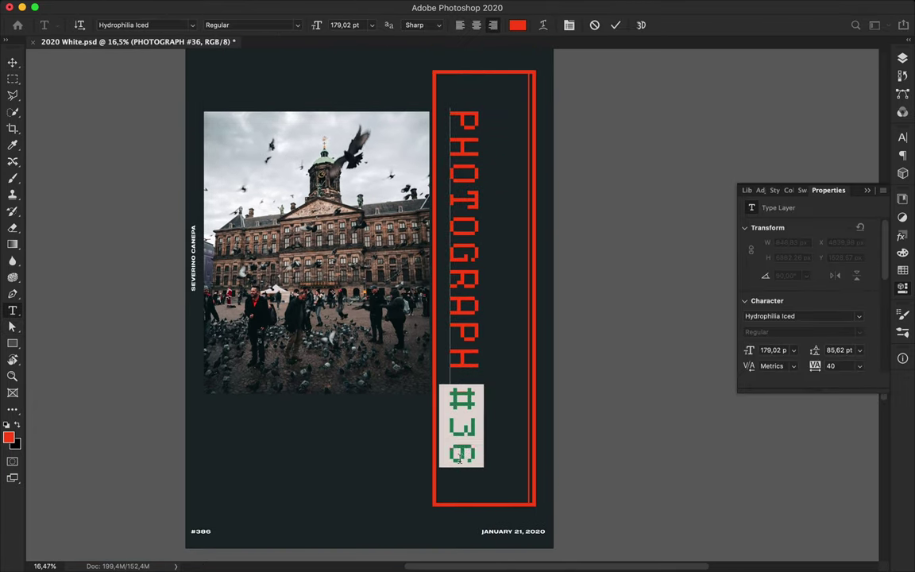
pyautogui.hotkey('ctrl', 't')
pyautogui.moveTo(289, 420); pyautogui.dragTo(284, 443)
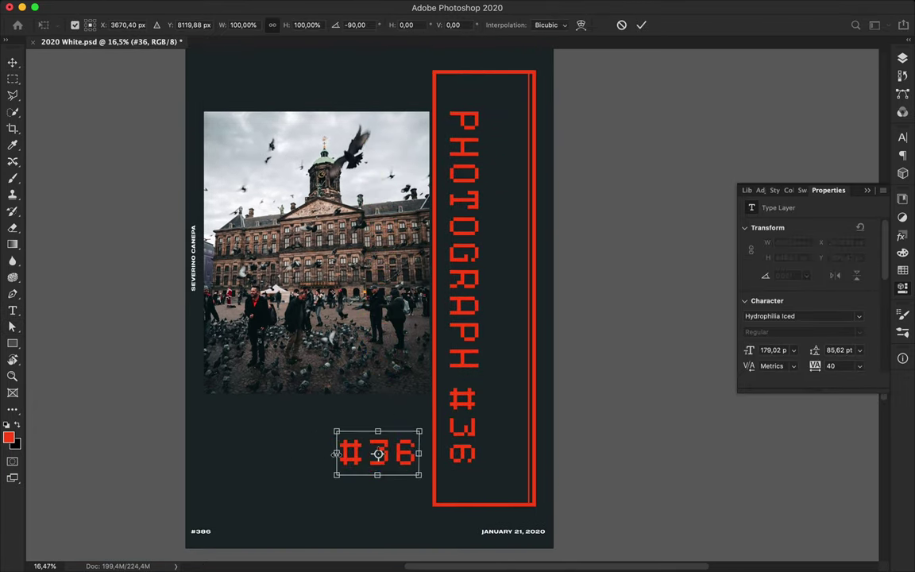
pyautogui.moveTo(336, 453); pyautogui.dragTo(176, 467)
pyautogui.moveTo(119, 494); pyautogui.dragTo(282, 484)
pyautogui.scroll(-3, 393, 433)
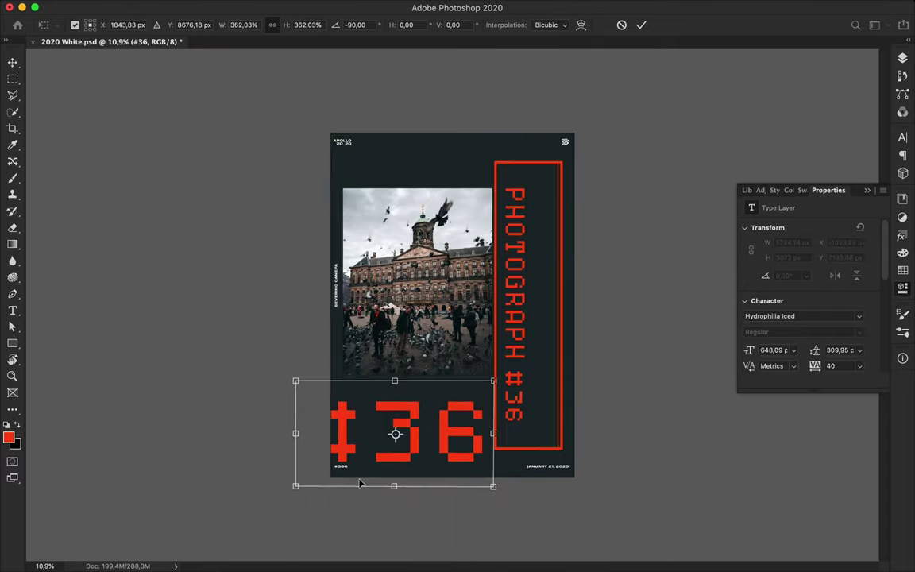
pyautogui.press('Return')
# - Delete the '#' and move the giant red '36' to bleed off the bottom edge
pyautogui.press('BackSpace')
pyautogui.hotkey('ctrl', 't')
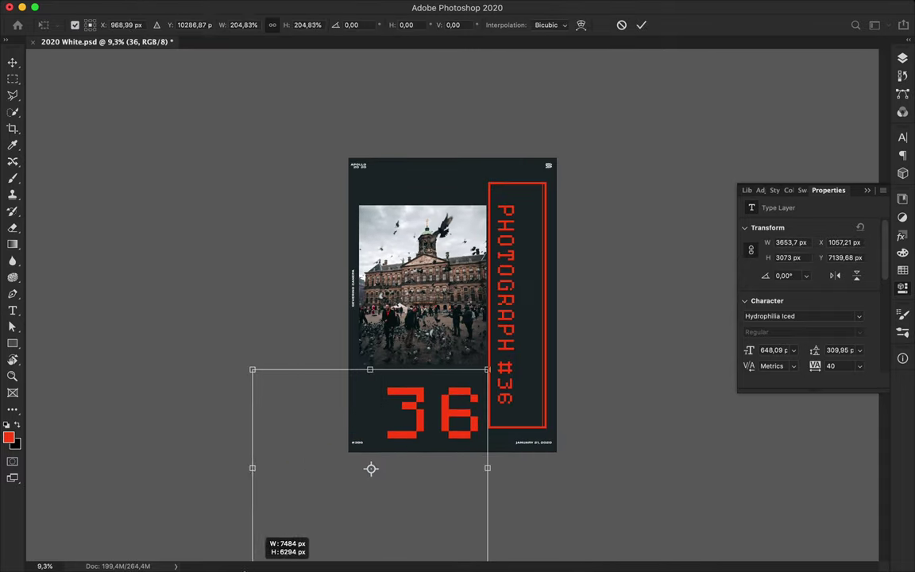
pyautogui.moveTo(473, 405); pyautogui.dragTo(469, 401)
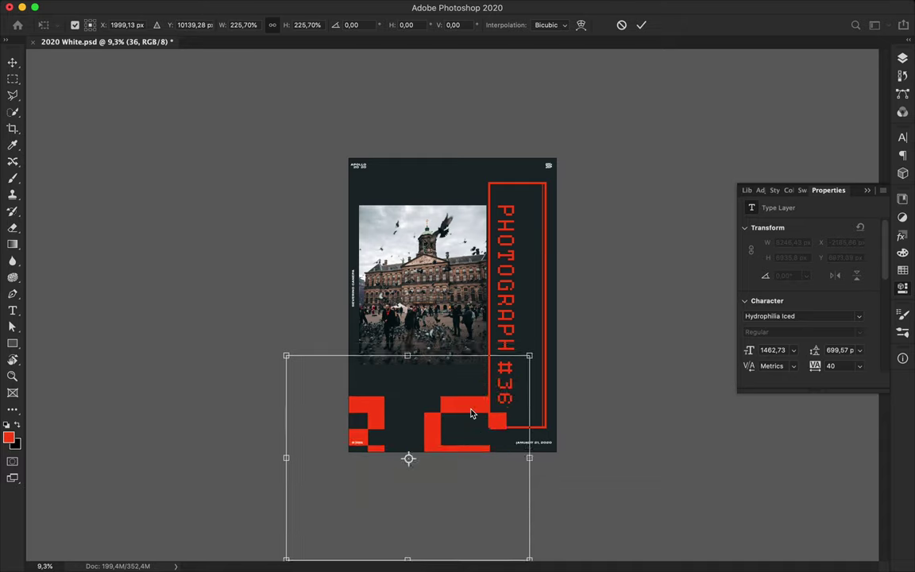
pyautogui.scroll(5, 471, 413)
pyautogui.scroll(-5, 471, 413)
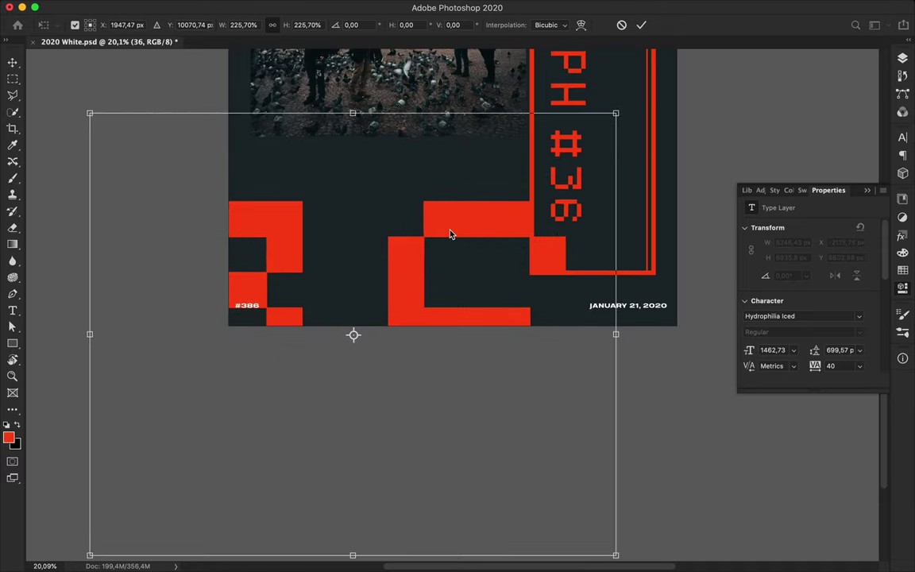
pyautogui.scroll(2, 178, 246)
pyautogui.press('Return')
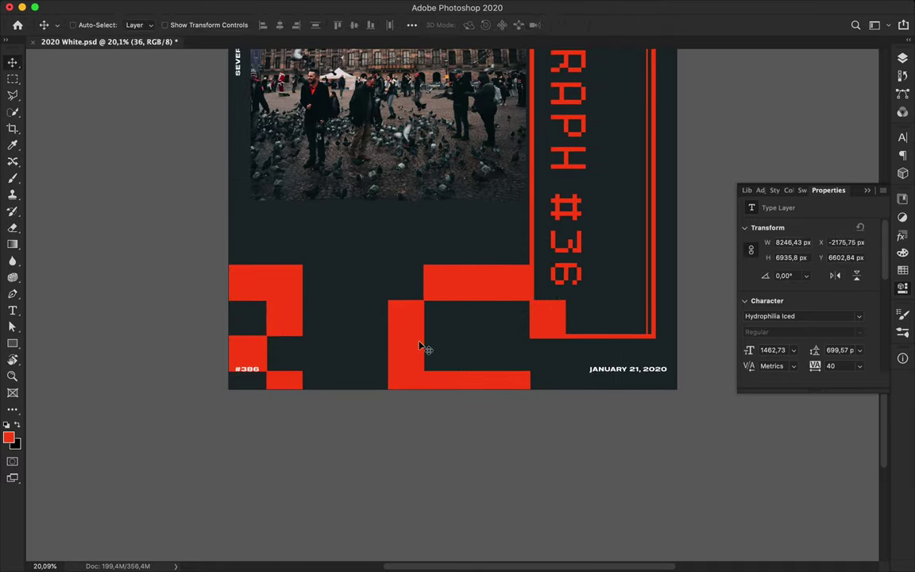
pyautogui.scroll(-2, 423, 352)
# - Fill the background rectangle with teal
pyautogui.keyDown('ctrl'); pyautogui.click(394, 408); pyautogui.keyUp('ctrl')
pyautogui.press('u')
pyautogui.click(183, 24)
pyautogui.click(198, 90)
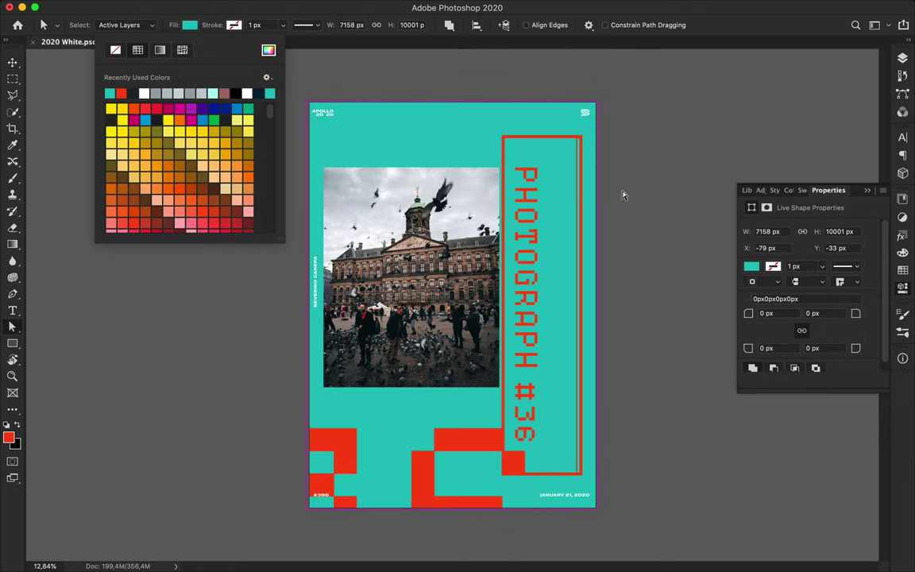
pyautogui.press('v')
# - Add a Gradient Map adjustment above the photo and set its dark stop to teal
pyautogui.scroll(2, 627, 243)
pyautogui.hscroll(3, 628, 242)
pyautogui.keyDown('ctrl'); pyautogui.click(294, 204); pyautogui.keyUp('ctrl')
pyautogui.click(902, 58)
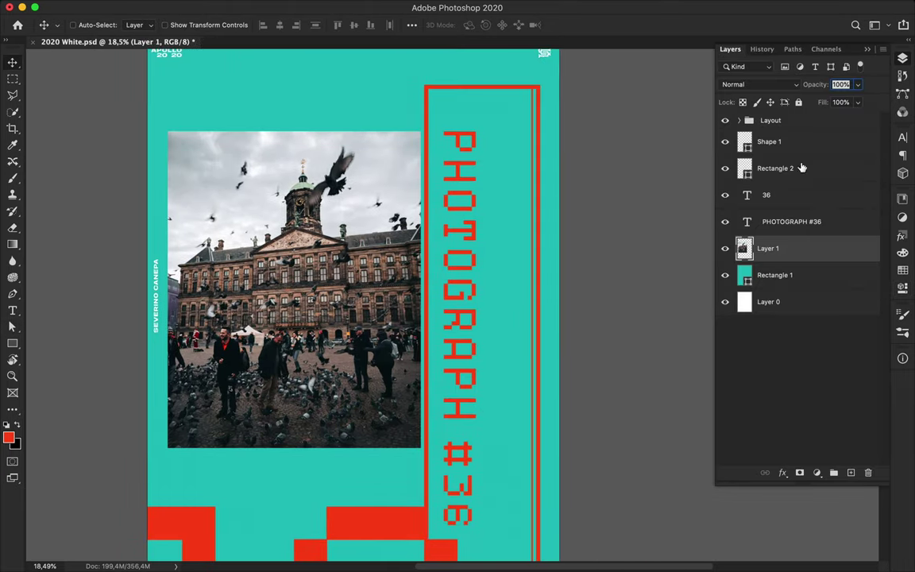
pyautogui.click(817, 473)
pyautogui.click(844, 549)
pyautogui.click(863, 241)
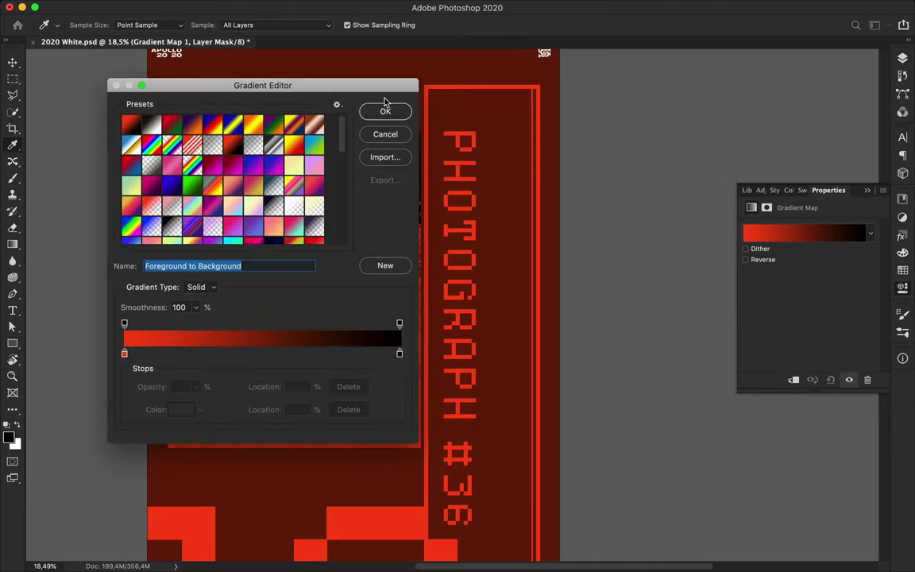
pyautogui.click(802, 189)
pyautogui.doubleClick(400, 351)
pyautogui.click(702, 208)
pyautogui.click(594, 69)
pyautogui.click(387, 111)
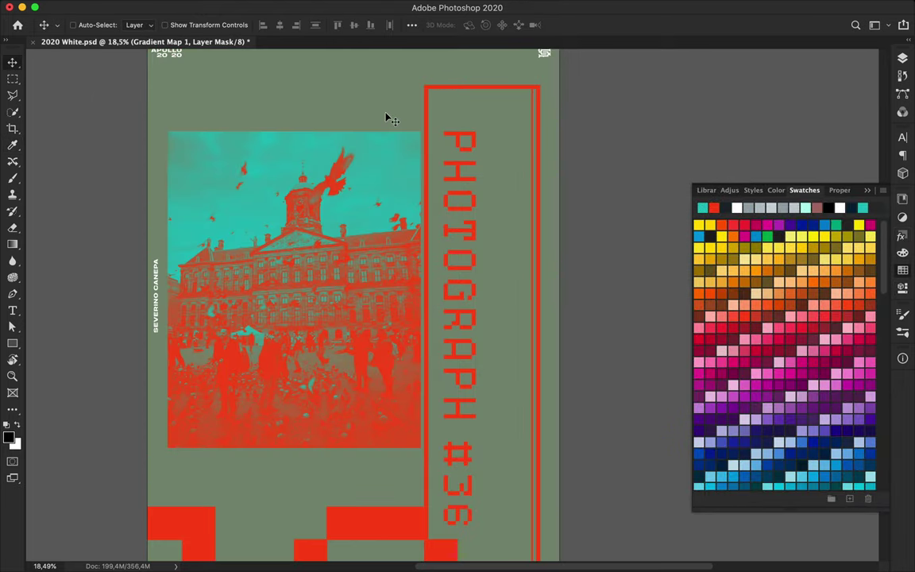
# - Edit the gradient map into a smooth solid teal-to-red gradient
pyautogui.click(902, 57)
pyautogui.doubleClick(765, 301)
pyautogui.click(806, 234)
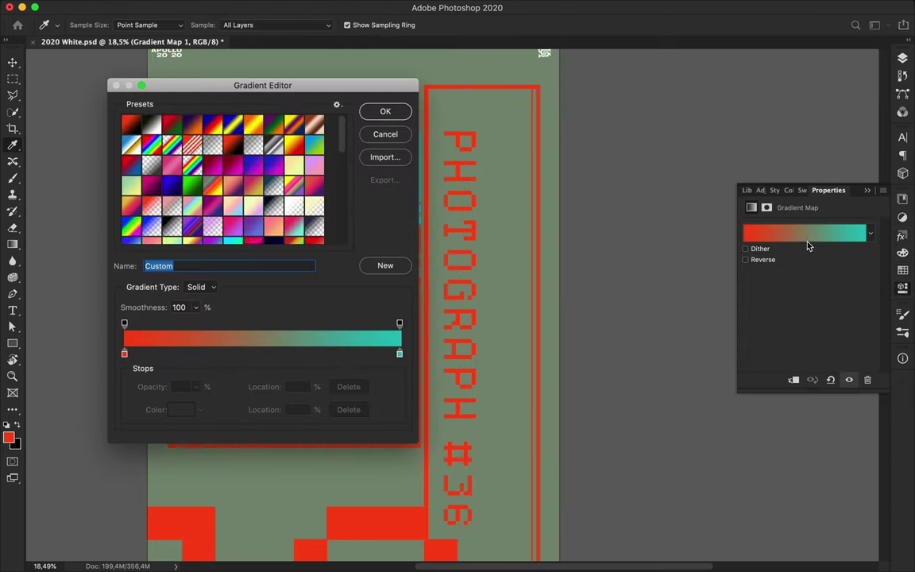
pyautogui.moveTo(400, 352)
pyautogui.mouseDown()
pyautogui.moveTo(124, 351)
pyautogui.moveTo(400, 352)
pyautogui.mouseUp()
pyautogui.click(124, 352)
pyautogui.moveTo(262, 85); pyautogui.dragTo(639, 84)
pyautogui.click(578, 285)
pyautogui.click(587, 300)
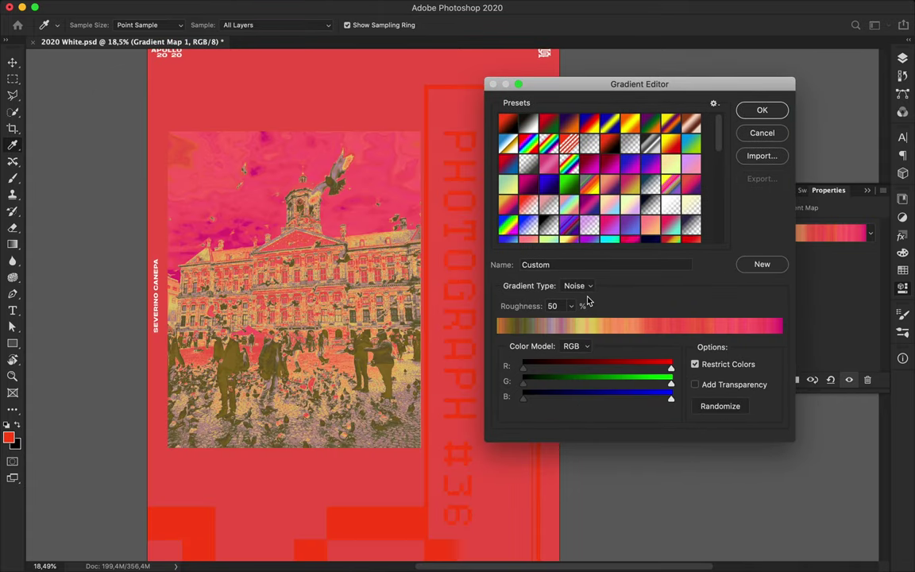
pyautogui.click(578, 274)
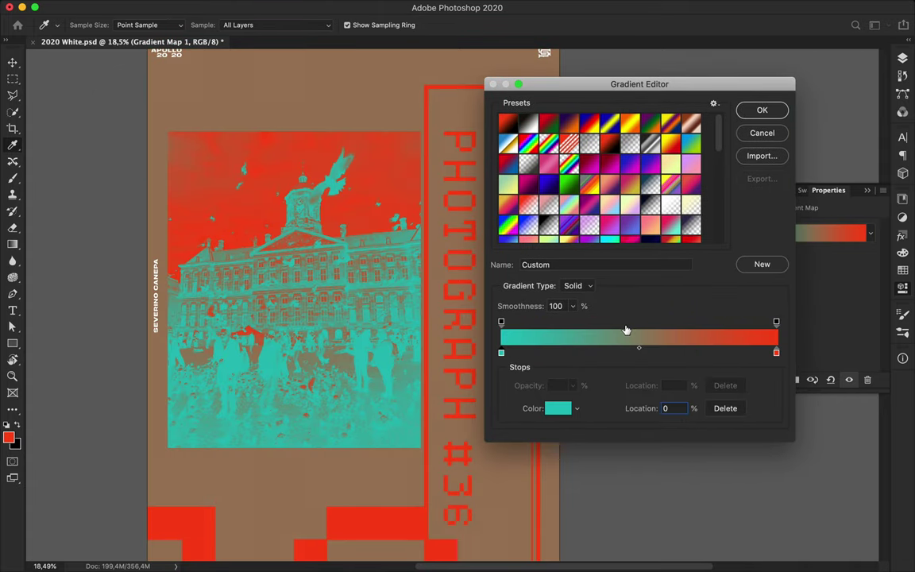
pyautogui.click(759, 133)
# - Clip the gradient map to the photo layer only and fit the poster in view
pyautogui.press('v')
pyautogui.keyDown('alt'); pyautogui.click(758, 261); pyautogui.keyUp('alt')
pyautogui.press('super+0')
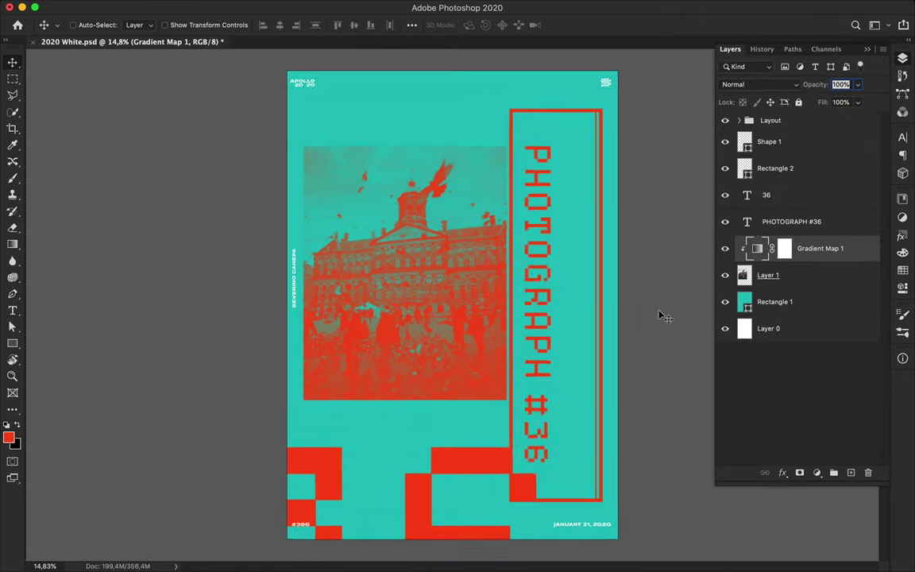
# - Nudge the duotone photo right and shrink it from its lower-right corner
pyautogui.moveTo(475, 335); pyautogui.dragTo(484, 333)
pyautogui.hotkey('ctrl', "'")
pyautogui.hotkey('ctrl', 't')
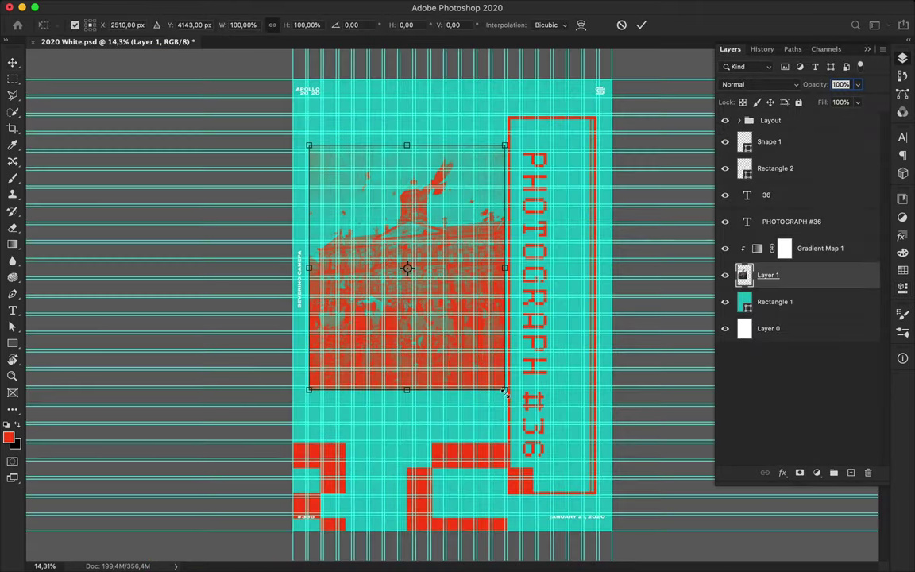
pyautogui.moveTo(510, 446); pyautogui.dragTo(459, 332)
pyautogui.press('Return')
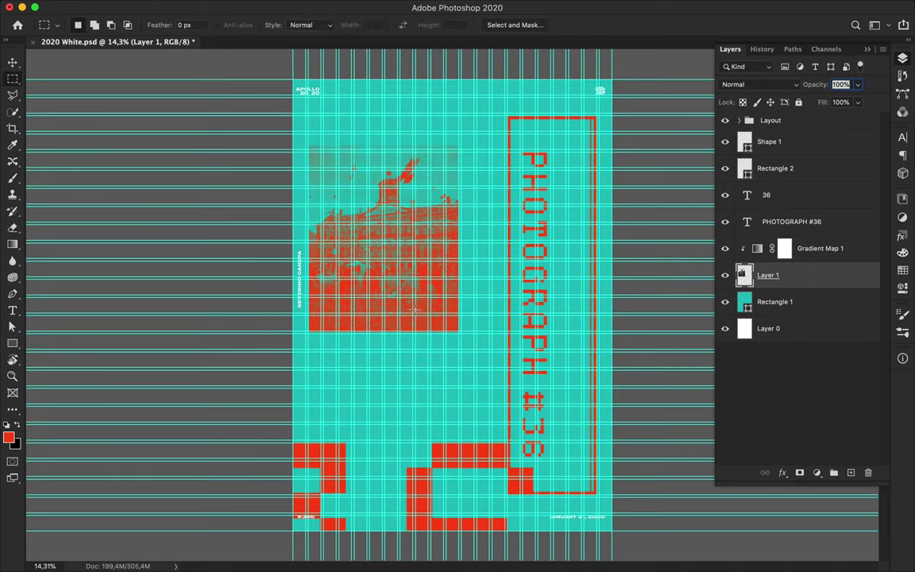
pyautogui.hotkey('ctrl', "'")
# - Draw a red-filled Rectangle 3 below the photo and stack it above Gradient Map 1
pyautogui.press('v')
pyautogui.scroll(2, 421, 340)
pyautogui.press('u')
pyautogui.click(141, 25)
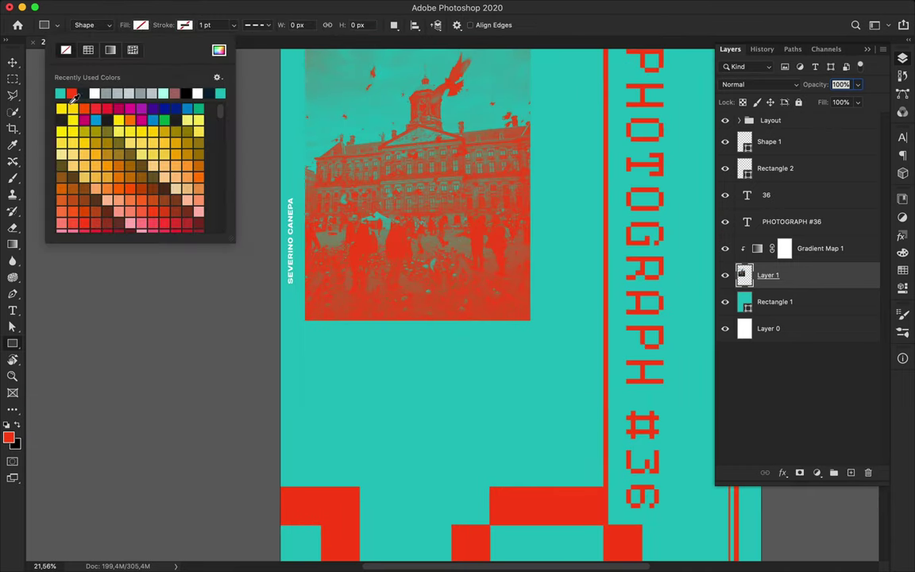
pyautogui.moveTo(306, 331); pyautogui.dragTo(534, 409)
pyautogui.press('a')
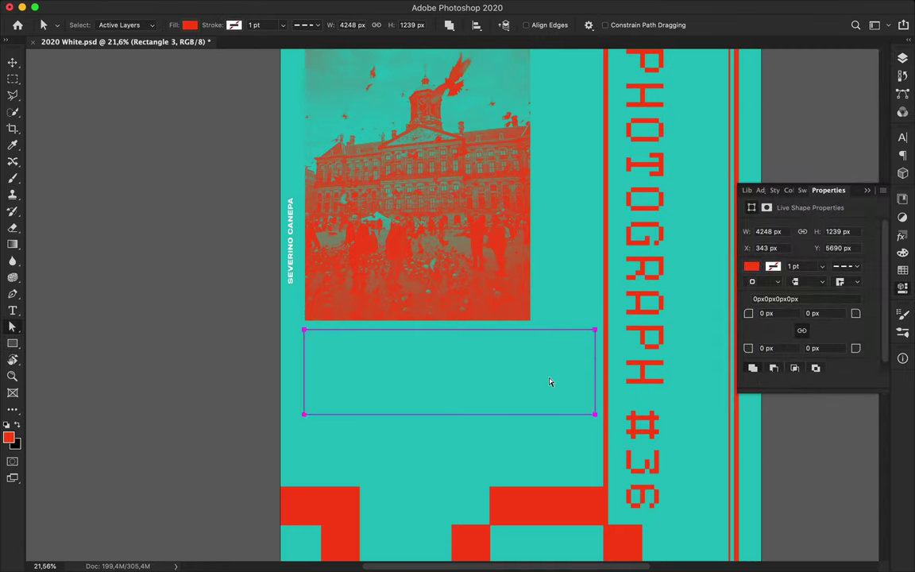
pyautogui.click(902, 58)
pyautogui.moveTo(775, 268); pyautogui.dragTo(796, 241)
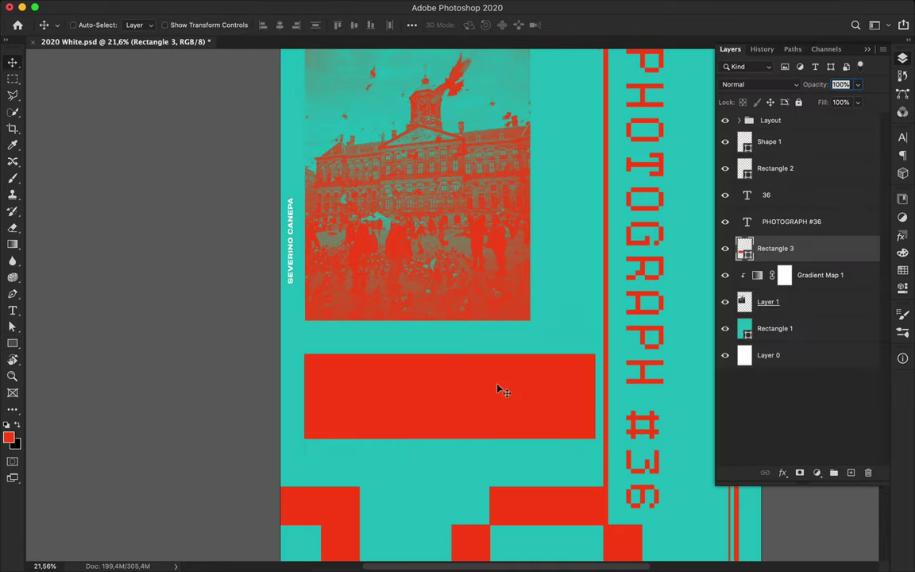
pyautogui.moveTo(501, 388); pyautogui.dragTo(486, 374)
pyautogui.click(297, 7)
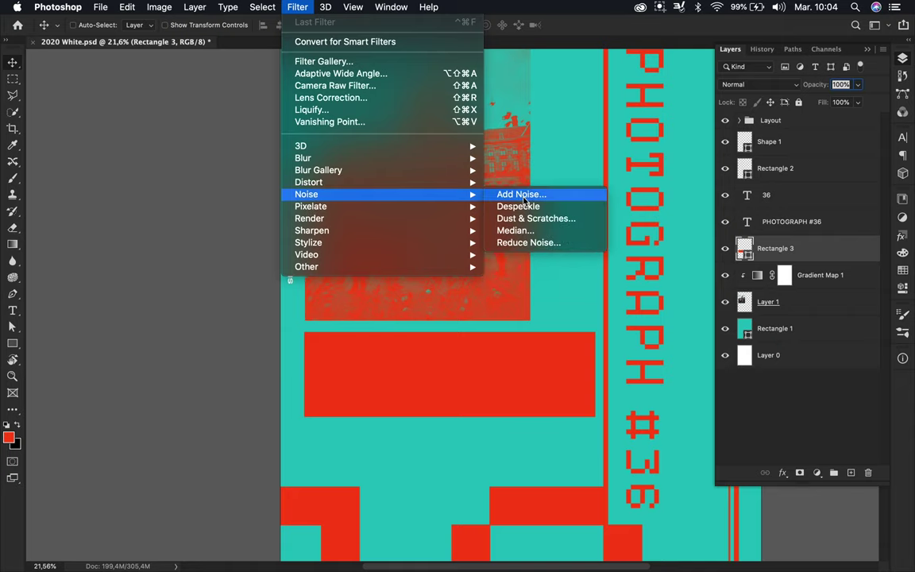
pyautogui.moveTo(308, 242)
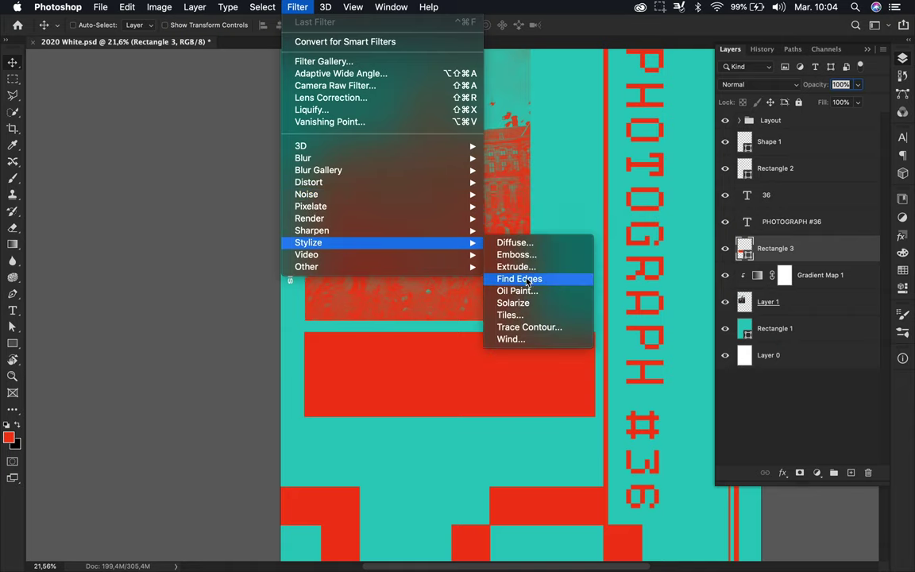
# - Try a Color Halftone filter on the red block as a smart object, then undo it
pyautogui.moveTo(311, 206)
pyautogui.click(537, 255)
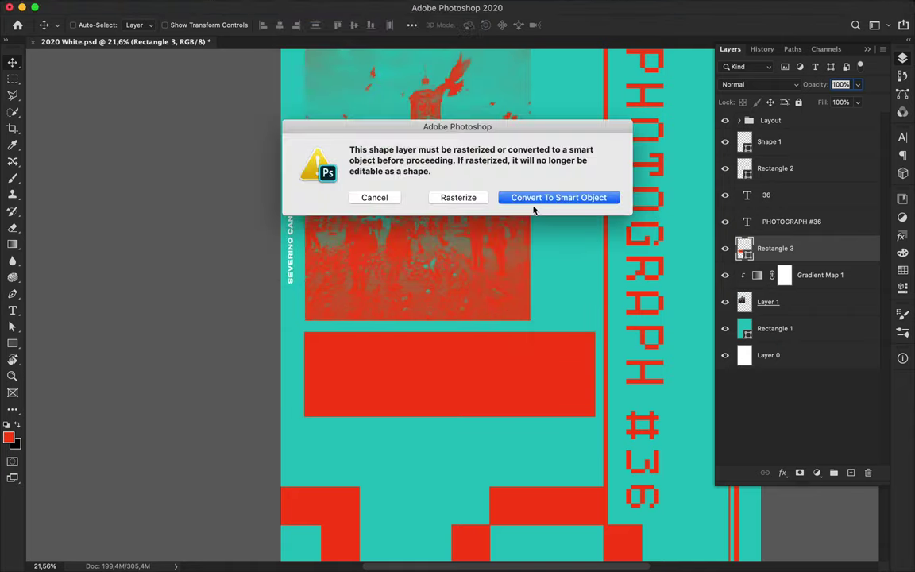
pyautogui.click(522, 199)
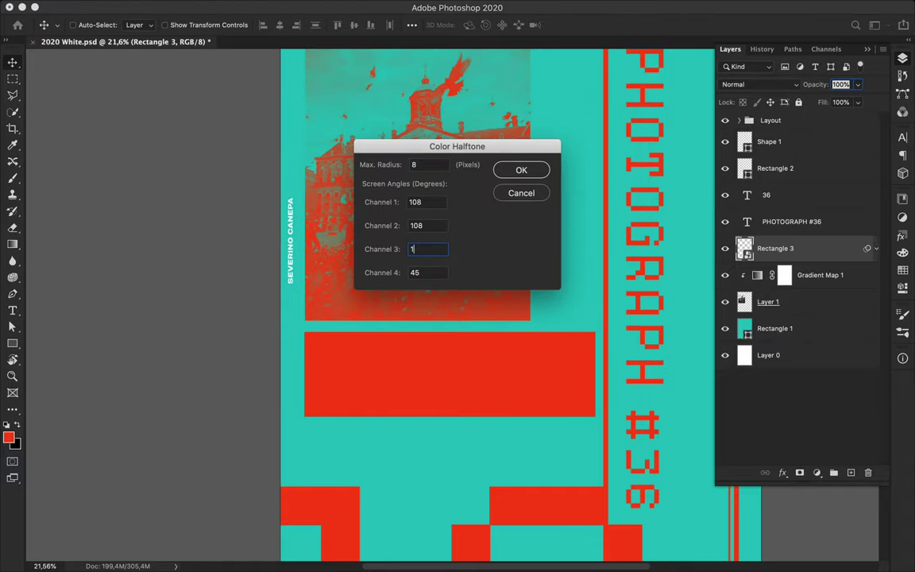
pyautogui.press('Return')
pyautogui.scroll(5, 393, 337)
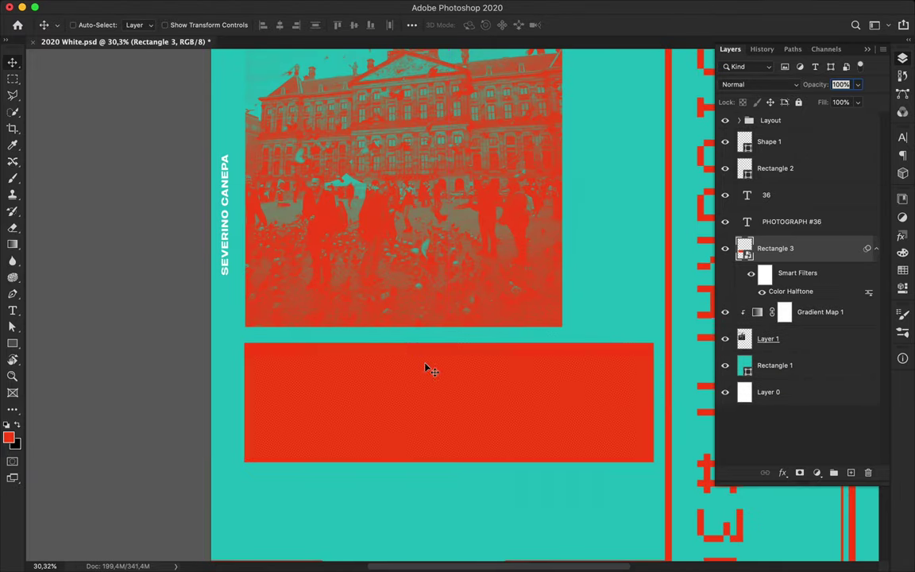
pyautogui.scroll(5, 428, 370)
pyautogui.scroll(-3, 428, 370)
pyautogui.press('super+z')
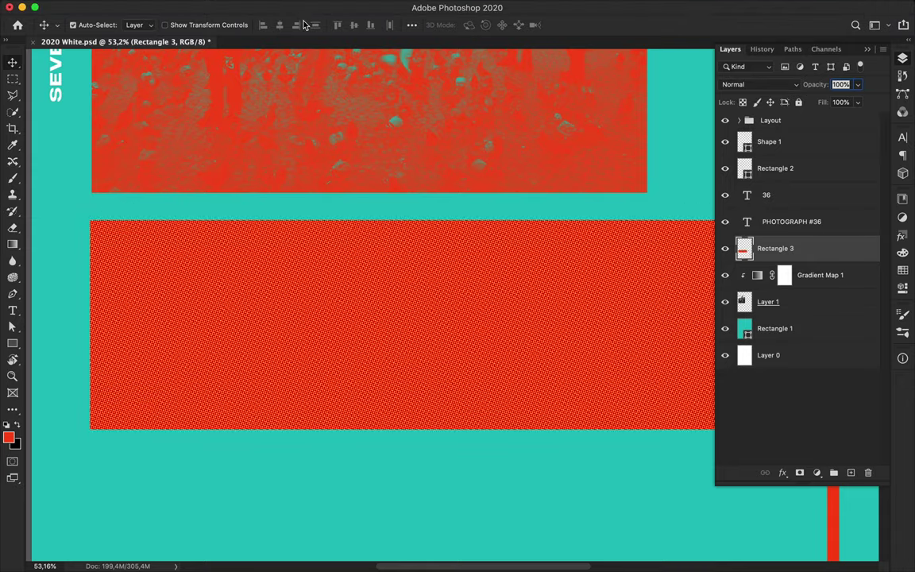
# - Apply Color Halftone to Rectangle 3 and rasterize the layer
pyautogui.click(297, 6)
pyautogui.click(524, 205)
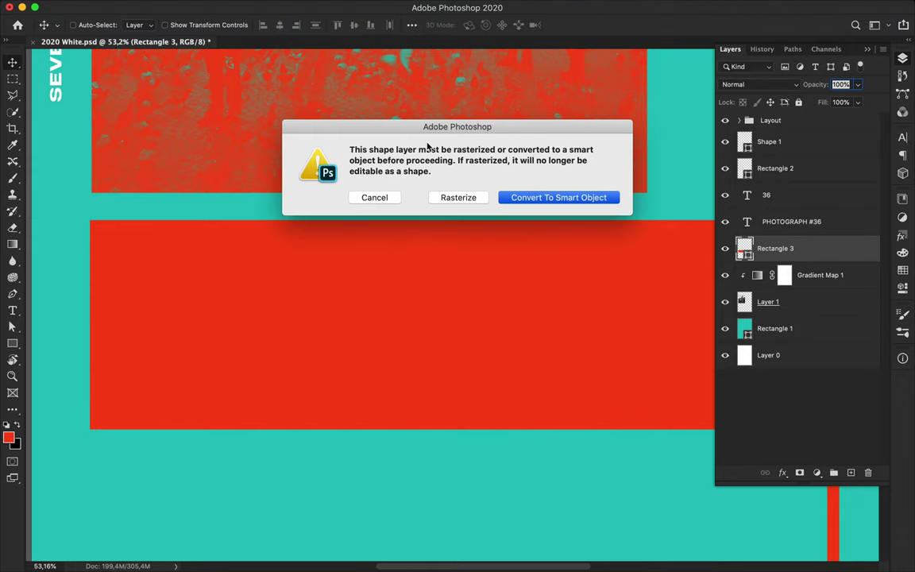
pyautogui.press('Return')
pyautogui.press('Return')
pyautogui.scroll(3, 429, 305)
pyautogui.rightClick(822, 254)
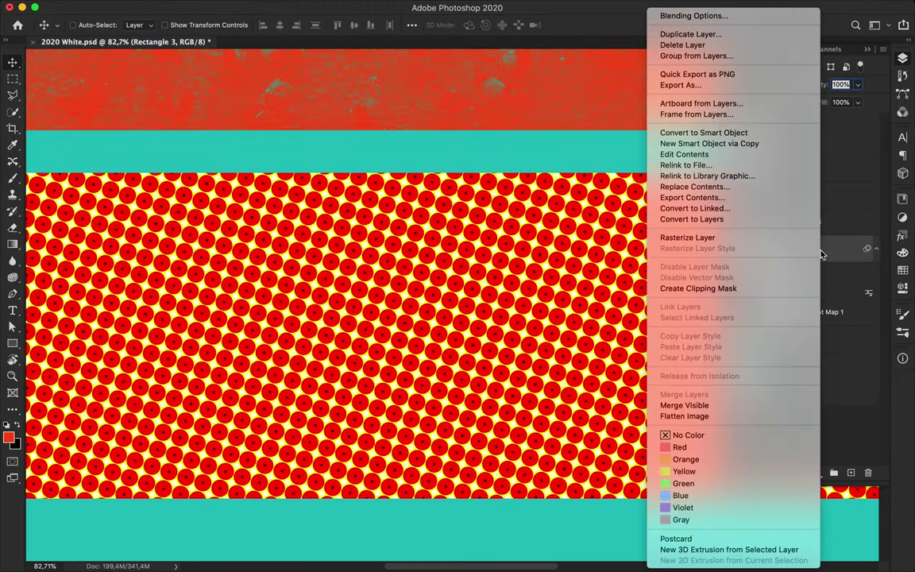
pyautogui.click(731, 238)
pyautogui.scroll(3, 466, 245)
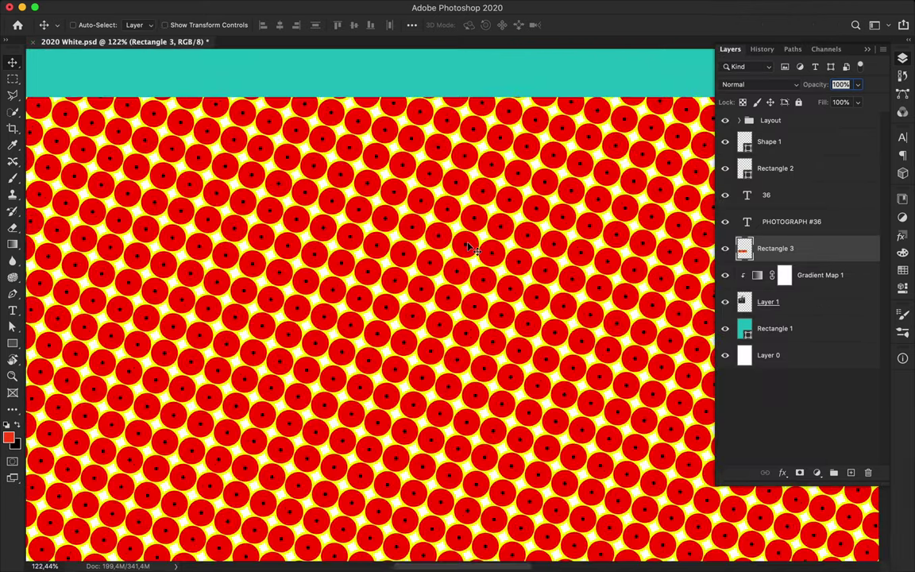
pyautogui.scroll(4, 445, 212)
# - Magic Wand the yellow gaps between the halftone dots and delete them to reveal teal
pyautogui.press('w')
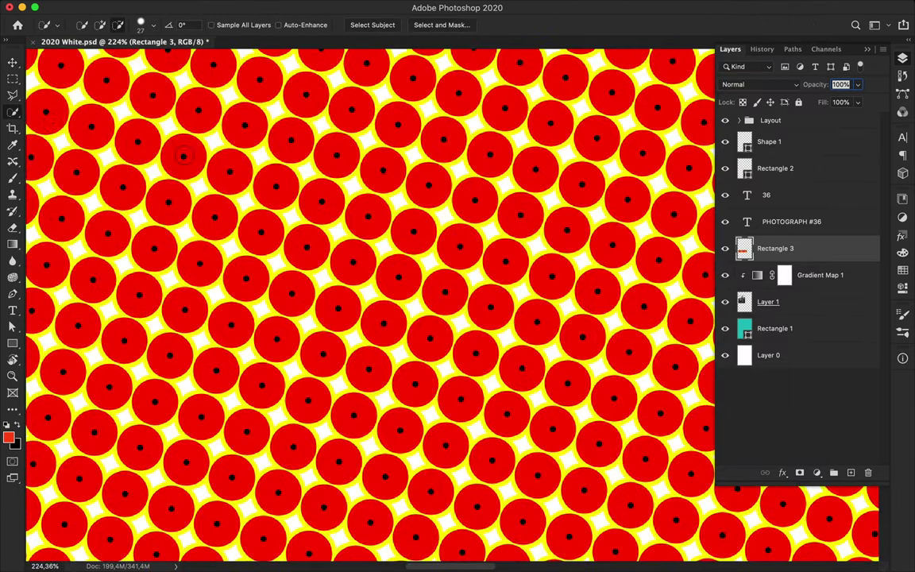
pyautogui.rightClick(12, 111)
pyautogui.click(55, 117)
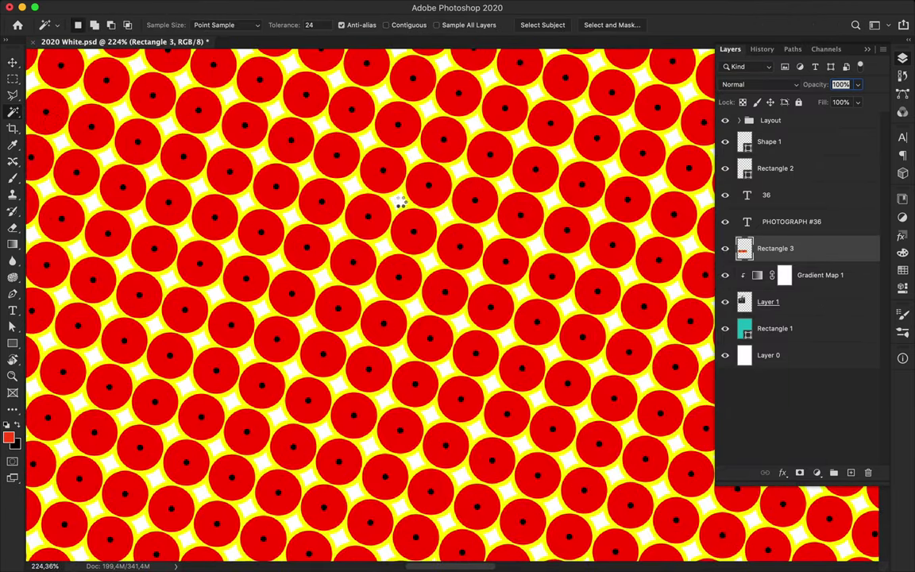
pyautogui.click(401, 203)
pyautogui.scroll(-3, 405, 203)
pyautogui.press('Delete')
pyautogui.scroll(-2, 429, 197)
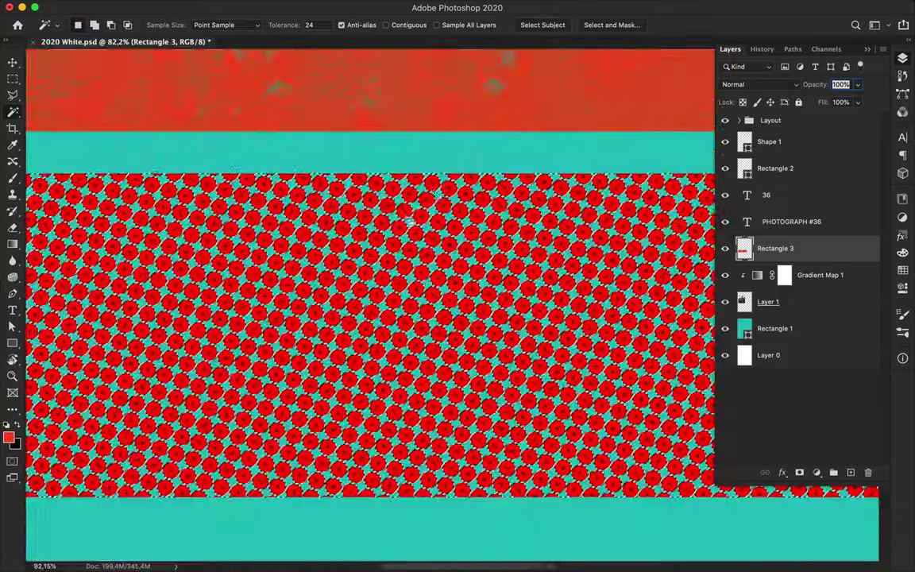
pyautogui.scroll(-3, 436, 193)
# - Try a soft red brush stroke over the block, undo it, and switch between tools
pyautogui.press('b')
pyautogui.rightClick(338, 262)
pyautogui.press('Escape')
pyautogui.moveTo(358, 318); pyautogui.dragTo(602, 316)
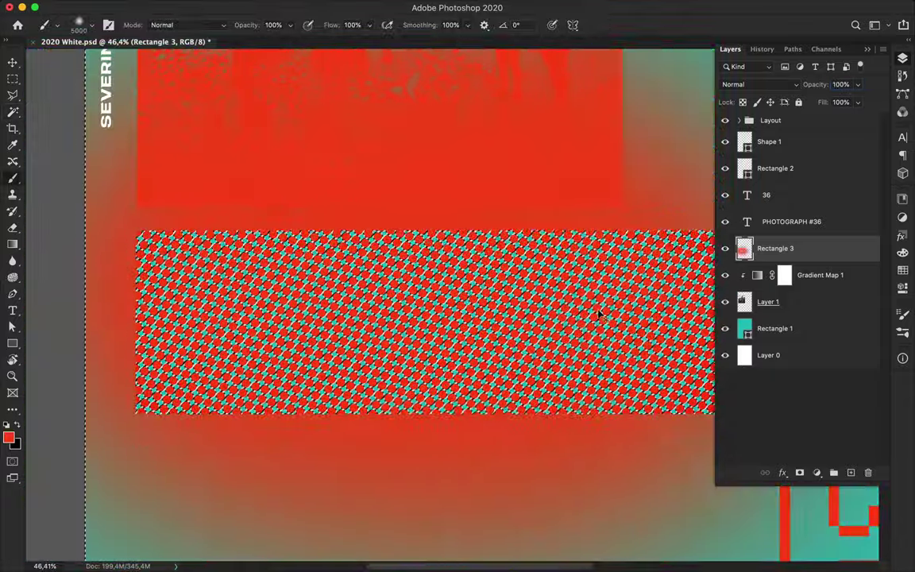
pyautogui.hotkey('ctrl', 'z')
pyautogui.scroll(-2, 453, 306)
pyautogui.press('w')
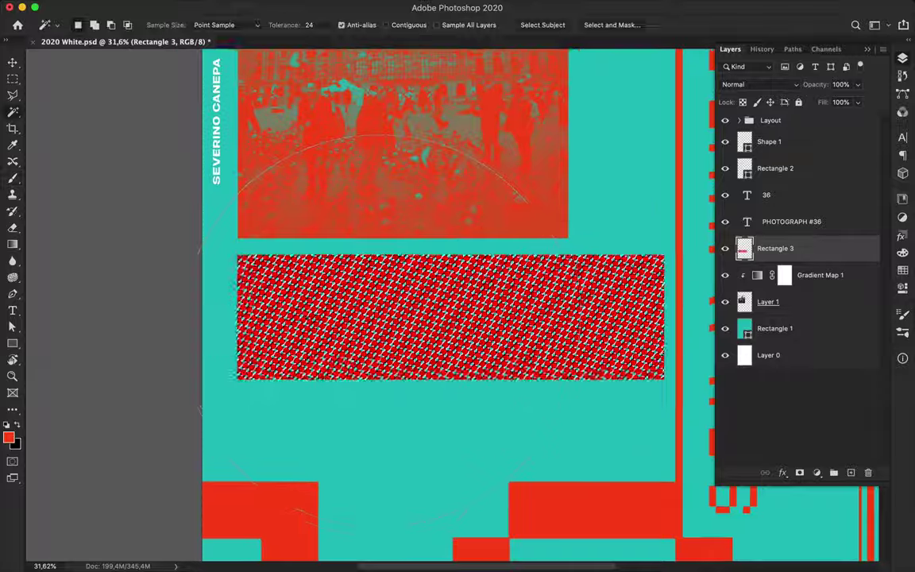
pyautogui.scroll(3, 290, 310)
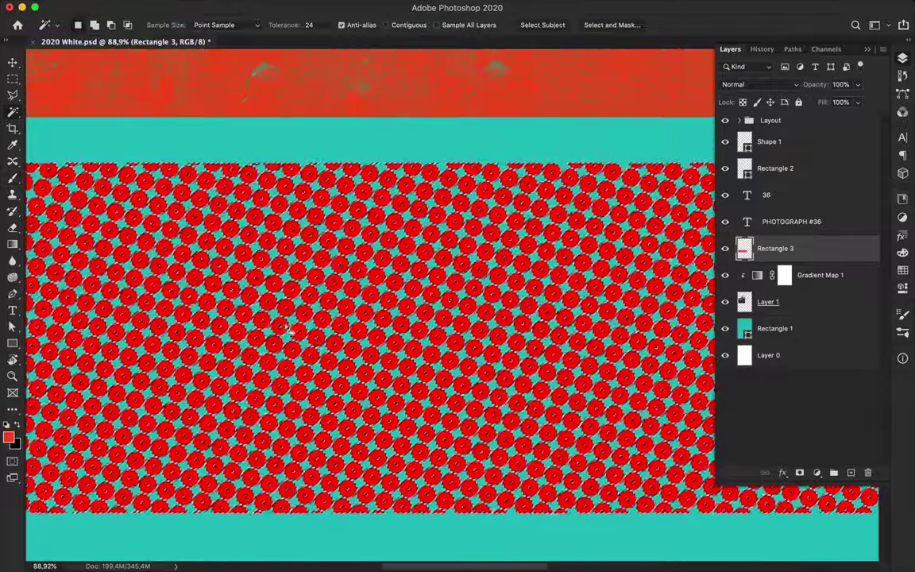
pyautogui.scroll(2, 288, 328)
pyautogui.scroll(-2, 289, 328)
pyautogui.scroll(-1, 288, 328)
pyautogui.press('b')
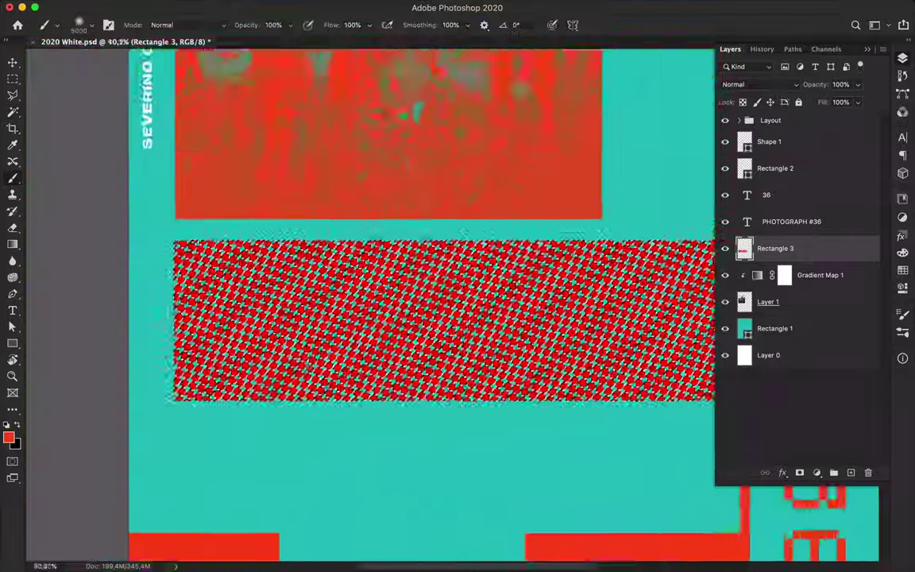
pyautogui.scroll(-2, 459, 306)
pyautogui.press('m')
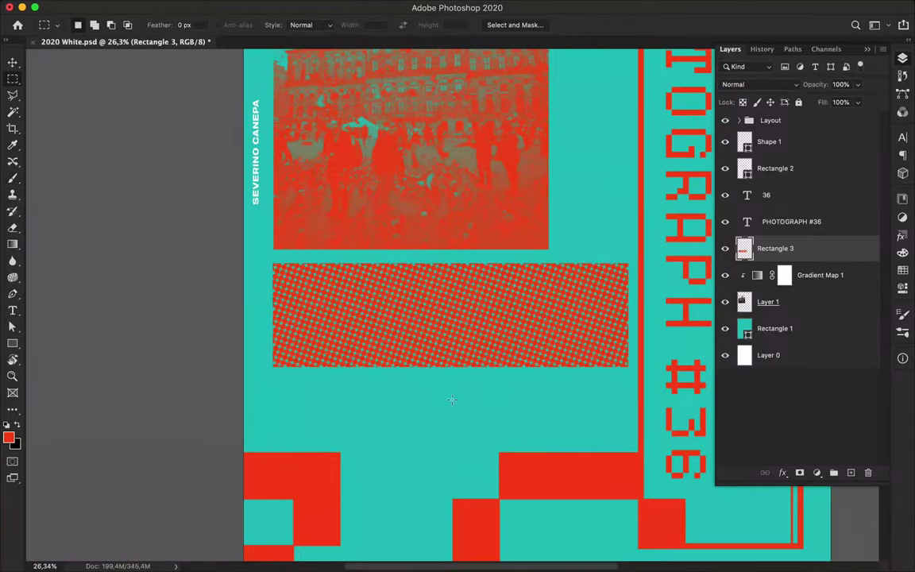
pyautogui.scroll(-2, 451, 400)
# - Duplicate the PHOTOGRAPH #36 text, rotate it horizontal, and retype it as 'Select a random picture'
pyautogui.press('v')
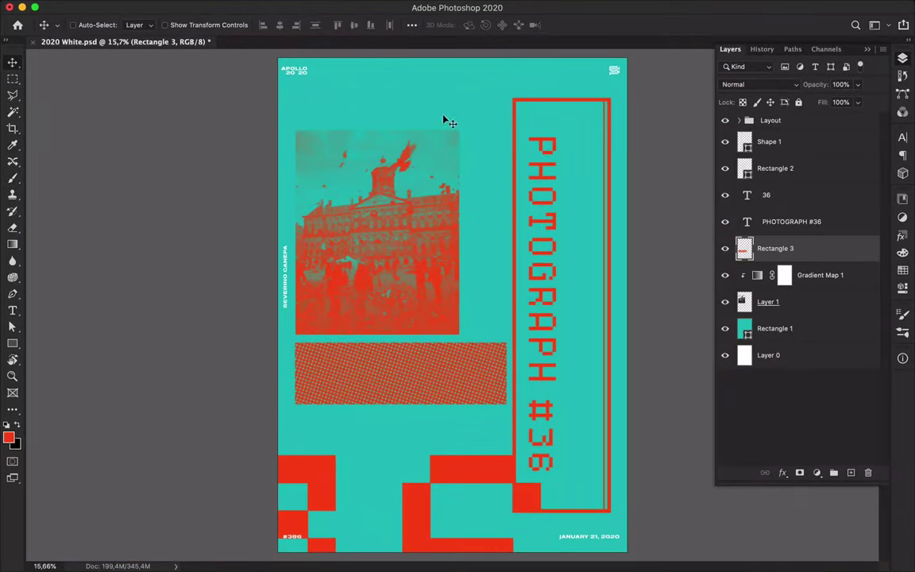
pyautogui.keyDown('alt'); pyautogui.moveTo(545, 209); pyautogui.dragTo(433, 143); pyautogui.keyUp('alt')
pyautogui.hotkey('ctrl', 't')
pyautogui.moveTo(406, 72); pyautogui.dragTo(261, 268)
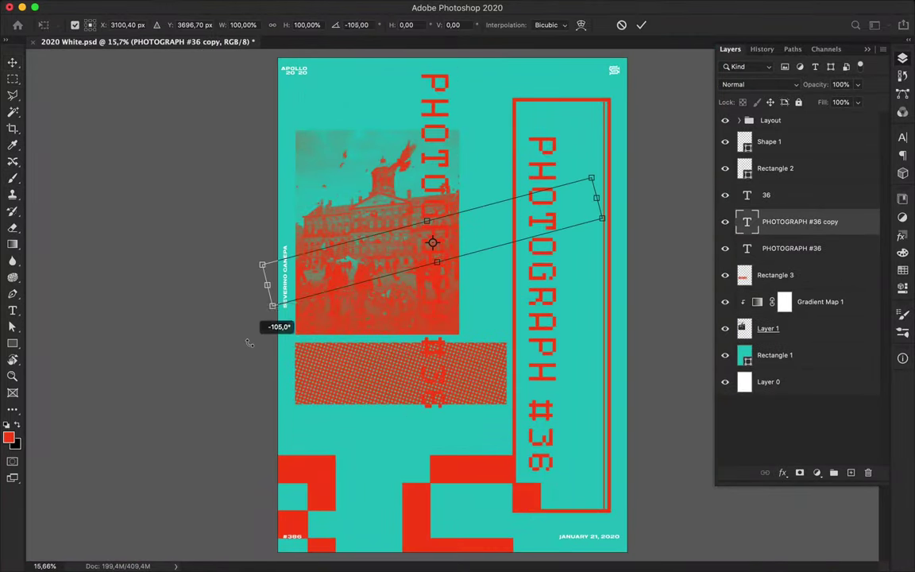
pyautogui.press('Return')
pyautogui.doubleClick(365, 247)
pyautogui.write('Select a')
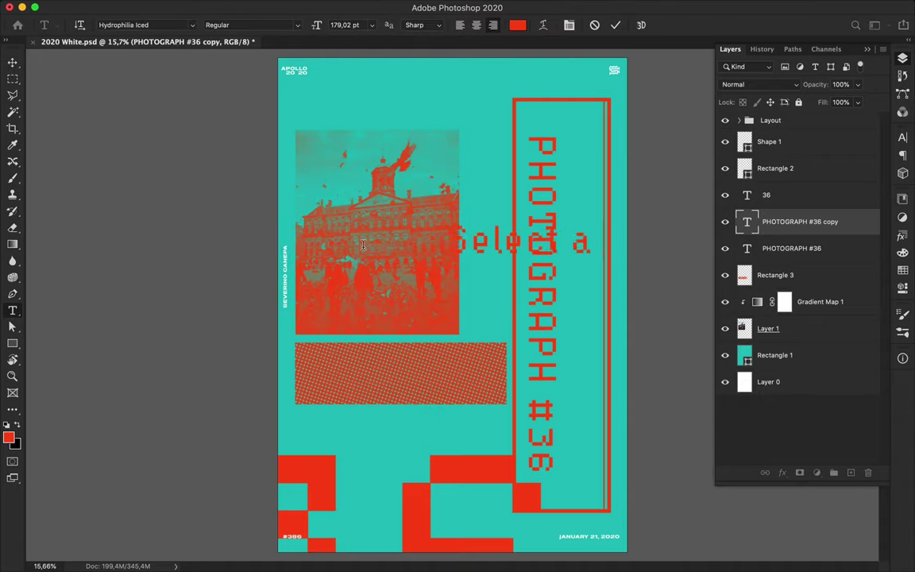
pyautogui.write(' random picture')
pyautogui.hotkey('ctrl', 'Return')
# - Move the caption above the photo and set its font size to 79,02 pt
pyautogui.press('v')
pyautogui.moveTo(363, 244)
pyautogui.mouseDown()
pyautogui.moveTo(511, 92)
pyautogui.moveTo(315, 120)
pyautogui.moveTo(326, 123)
pyautogui.moveTo(362, 418)
pyautogui.mouseUp()
pyautogui.click(902, 137)
pyautogui.click(800, 169)
pyautogui.hotkey('shift', 'Down')
pyautogui.hotkey('shift', 'Down')
pyautogui.hotkey('shift', 'Down')
# - Make the second caption 'and deal with it whatever it is.' and place it under the block
pyautogui.doubleClick(362, 418)
pyautogui.write('and deal with it whatever')
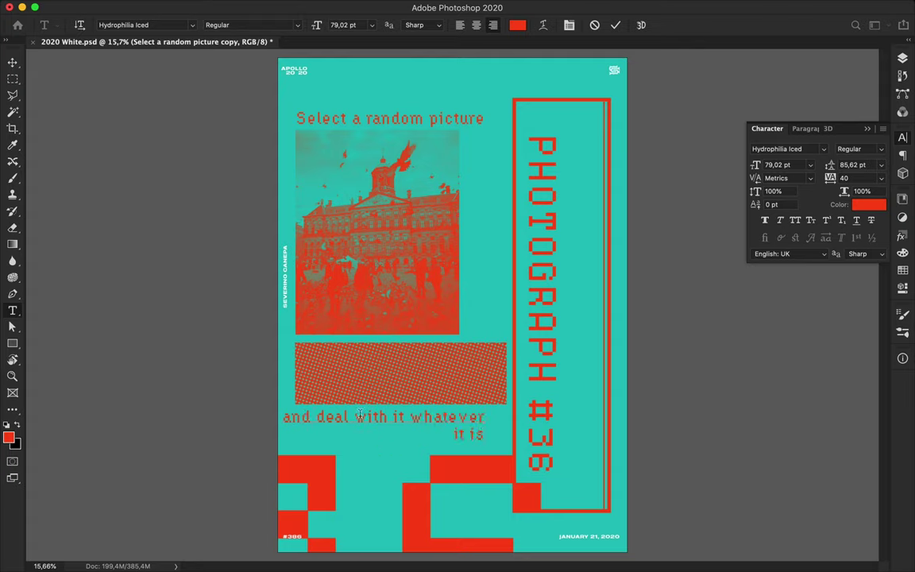
pyautogui.write('.')
pyautogui.press('Escape')
pyautogui.press('v')
pyautogui.moveTo(364, 417); pyautogui.dragTo(384, 421)
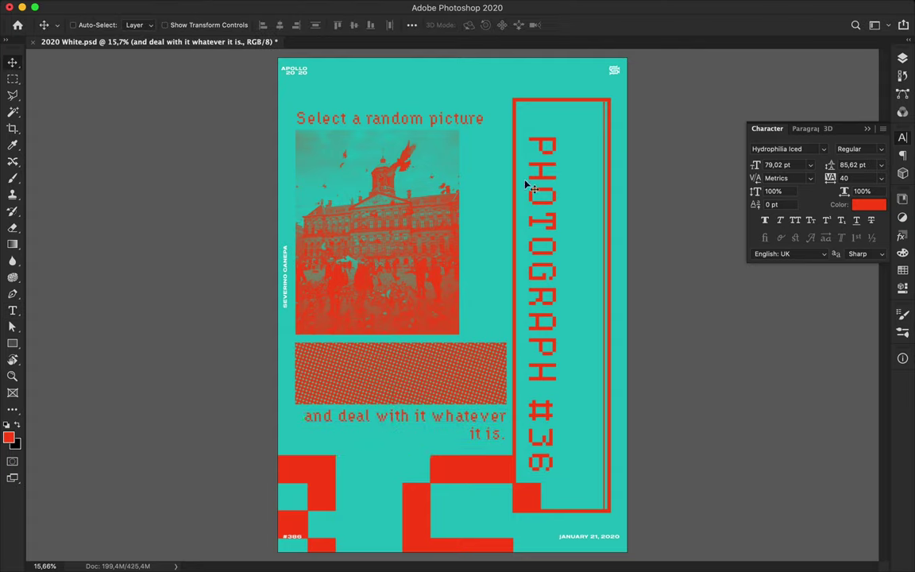
# - Set PHOTOGRAPH #36 tracking to 0, left-align it, and move it up to the frame top
pyautogui.write('0')
pyautogui.press('Return')
pyautogui.click(798, 128)
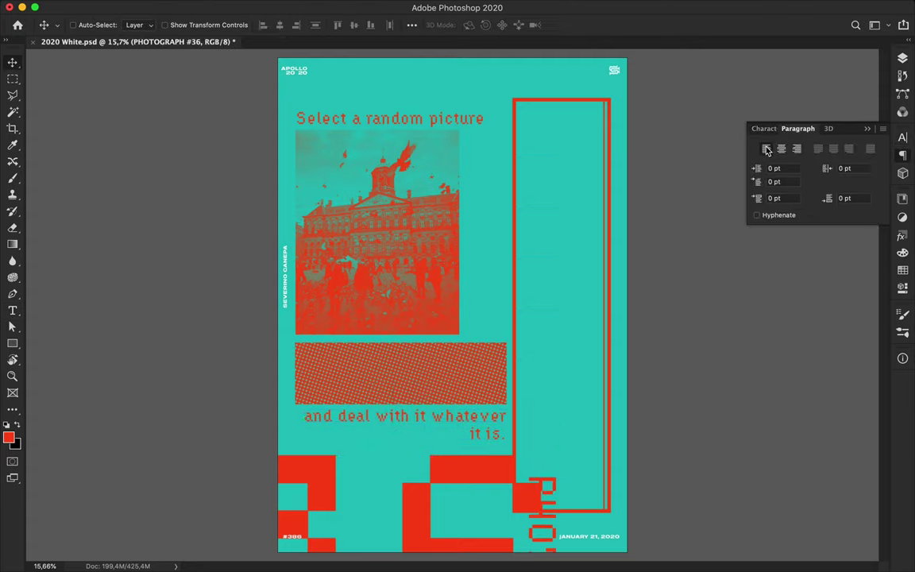
pyautogui.moveTo(556, 149); pyautogui.dragTo(550, 142)
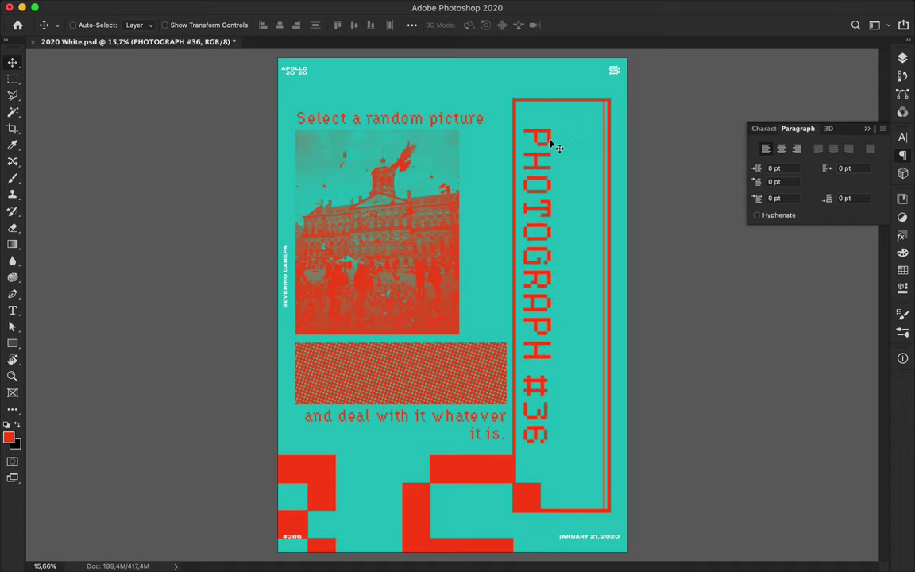
# - Select the small text layers from the Vector Smart Object down to APOLLO and color them red
pyautogui.click(903, 58)
pyautogui.click(798, 141)
pyautogui.keyDown('shift'); pyautogui.click(762, 275); pyautogui.keyUp('shift')
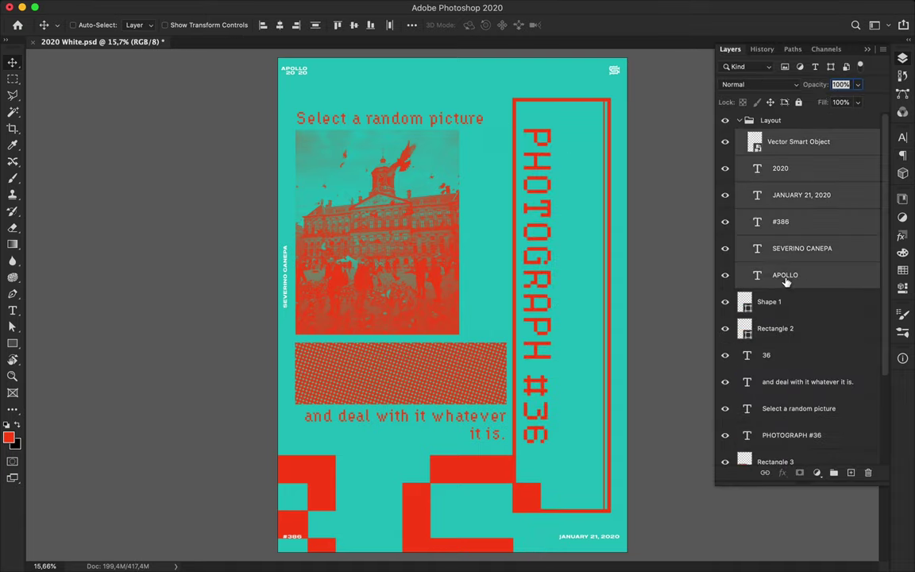
pyautogui.press('a')
pyautogui.press('t')
pyautogui.click(516, 25)
pyautogui.click(419, 490)
pyautogui.click(629, 65)
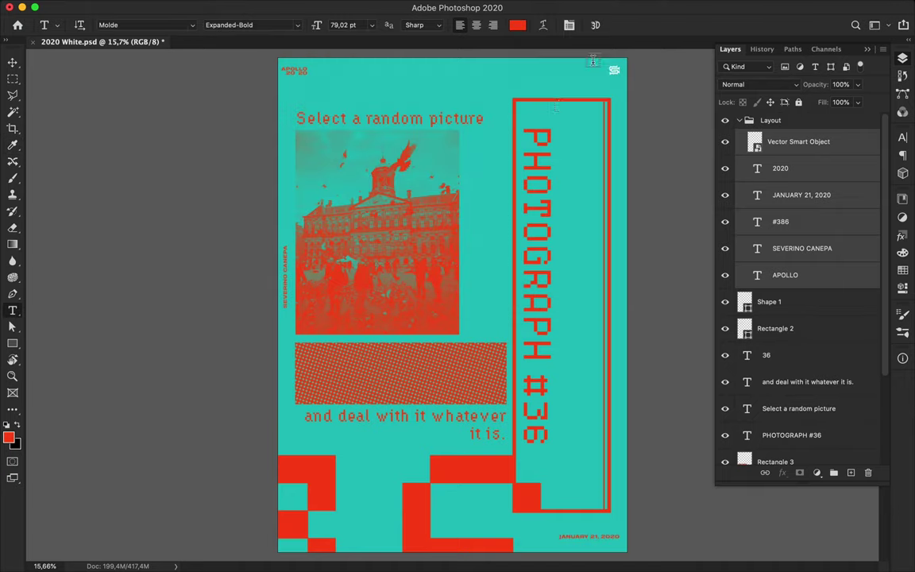
# - Select the Vector Smart Object logo layer and create a new empty layer
pyautogui.press('v')
pyautogui.click(617, 72)
pyautogui.click(618, 72)
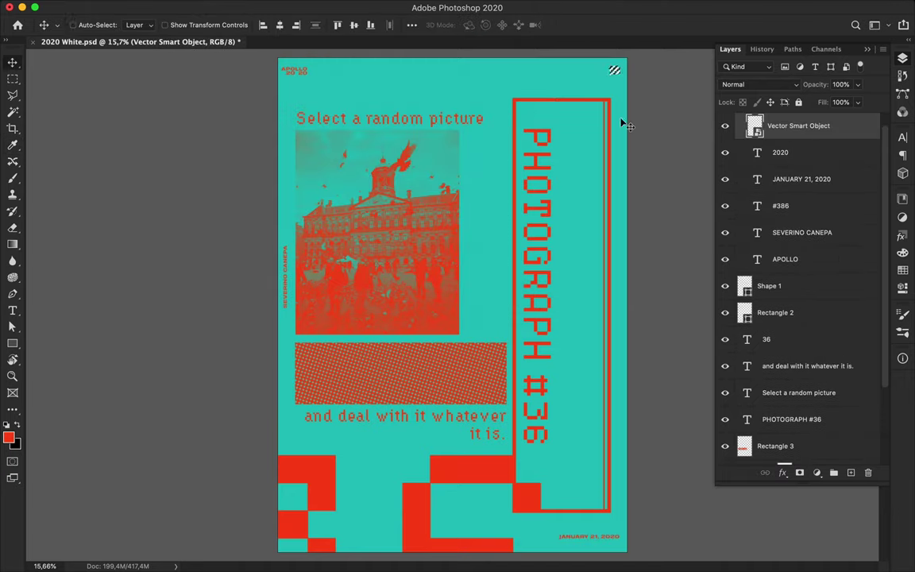
pyautogui.press('b')
pyautogui.hotkey('ctrl', 'shift', 'alt', 'n')
pyautogui.press('v')
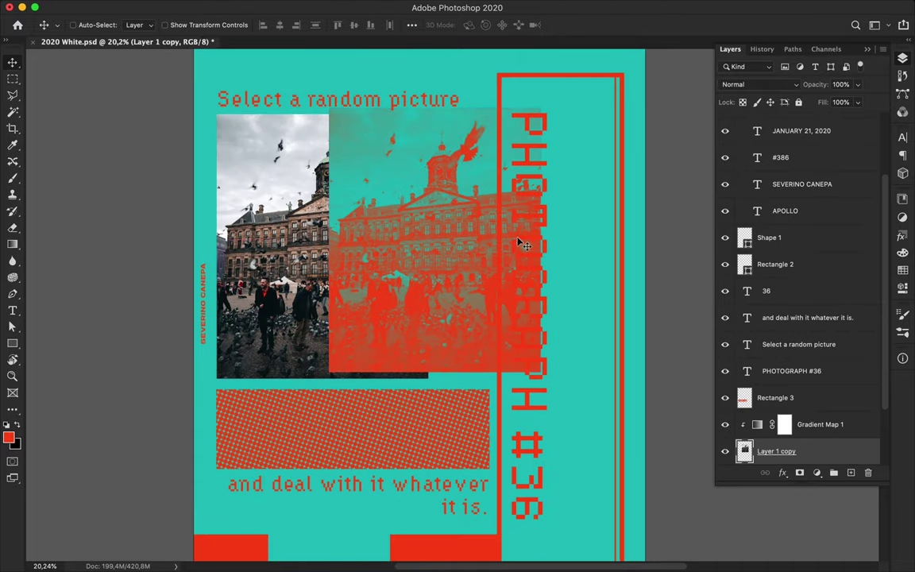
# - Apply a Mosaic filter with cell size 166 to the duplicated photo layer
pyautogui.scroll(3, 642, 256)
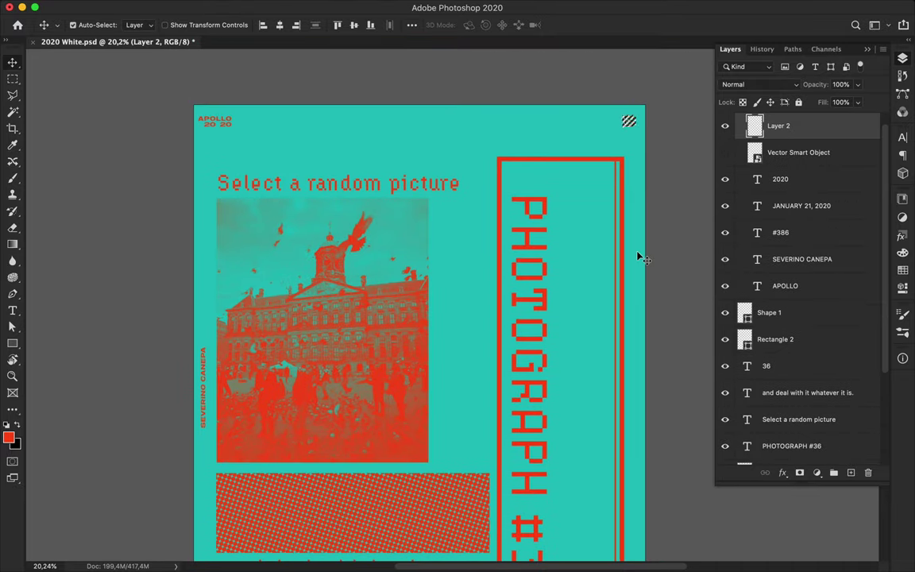
pyautogui.scroll(-5, 801, 357)
pyautogui.click(794, 424)
pyautogui.moveTo(373, 333); pyautogui.dragTo(476, 334)
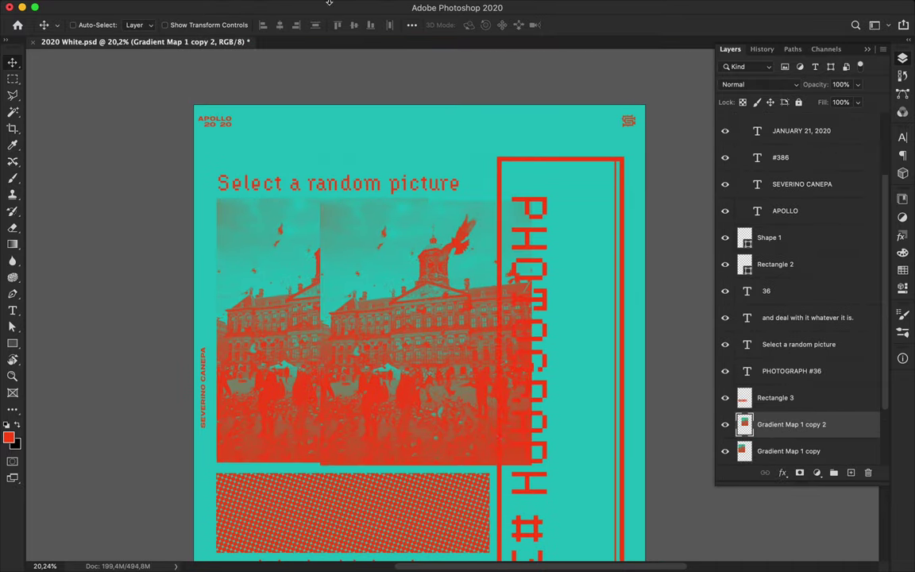
pyautogui.click(299, 7)
pyautogui.click(511, 254)
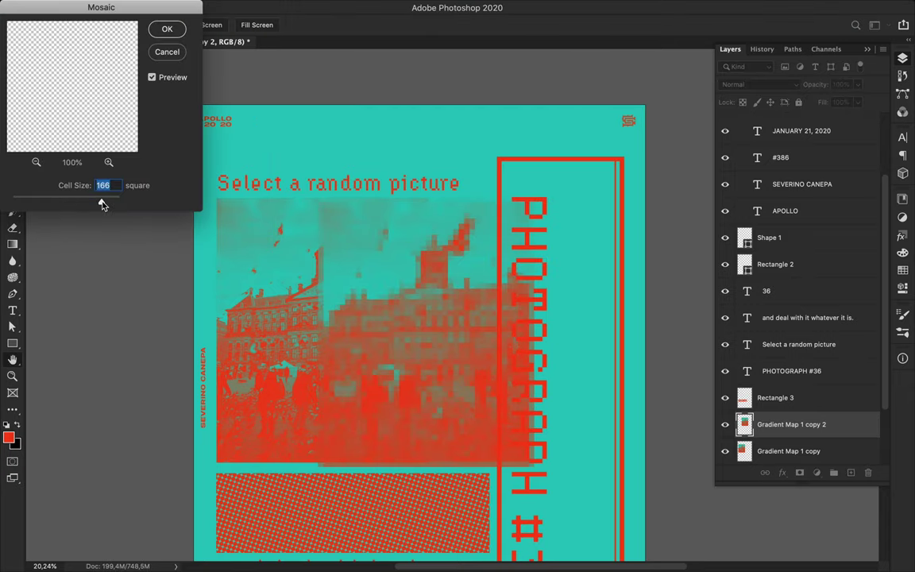
pyautogui.press('Return')
# - Reposition the pixelated copy, then flip and enlarge it with Free Transform
pyautogui.moveTo(289, 298); pyautogui.dragTo(342, 325)
pyautogui.hotkey('ctrl', 't')
pyautogui.moveTo(341, 477)
pyautogui.mouseDown()
pyautogui.moveTo(402, 161)
pyautogui.moveTo(617, 305)
pyautogui.mouseUp()
pyautogui.press('Return')
# - Duplicate the pixelated block and move the copy over the photo's right side
pyautogui.hotkey('ctrl', 'j')
pyautogui.scroll(-2, 459, 198)
pyautogui.scroll(-2, 449, 163)
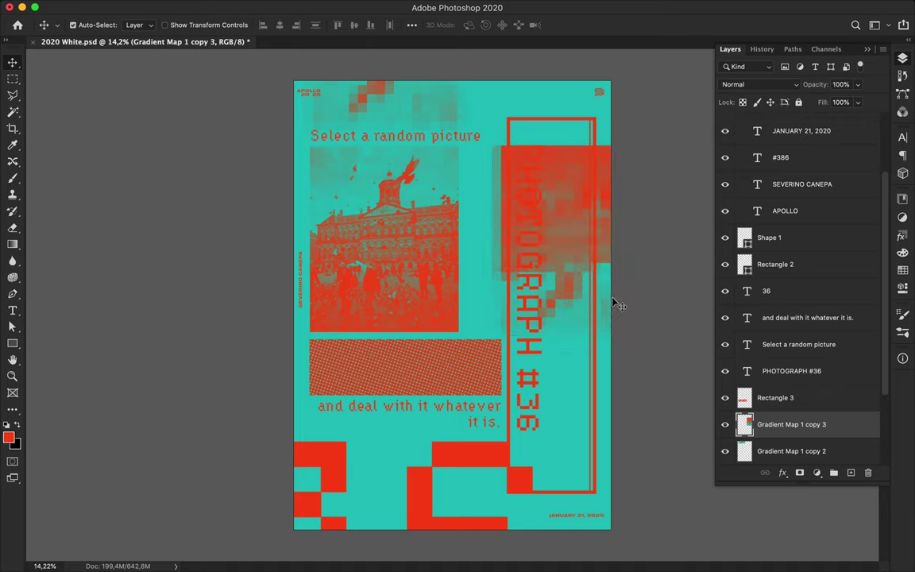
pyautogui.hotkey('ctrl', 't')
pyautogui.moveTo(490, 290); pyautogui.dragTo(462, 311)
pyautogui.press('Return')
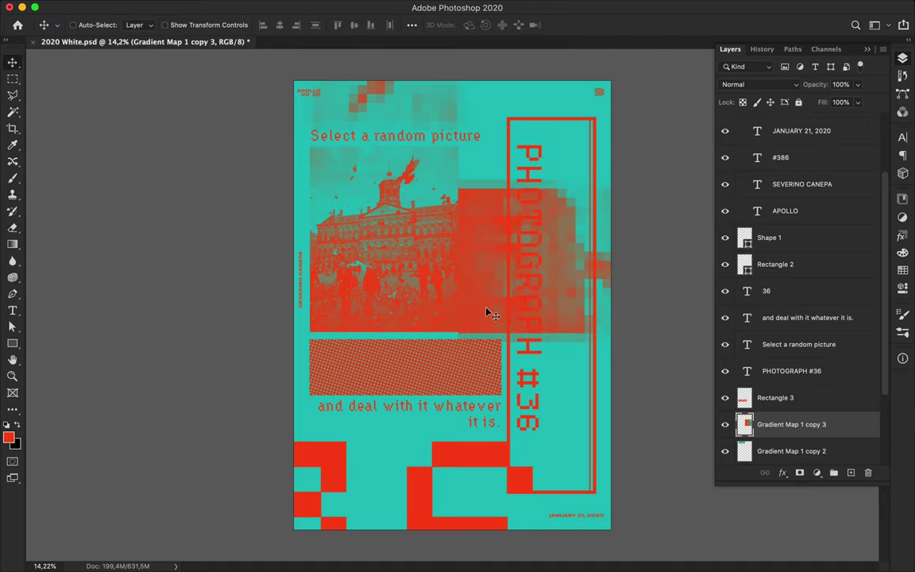
pyautogui.scroll(3, 486, 306)
pyautogui.scroll(2, 512, 306)
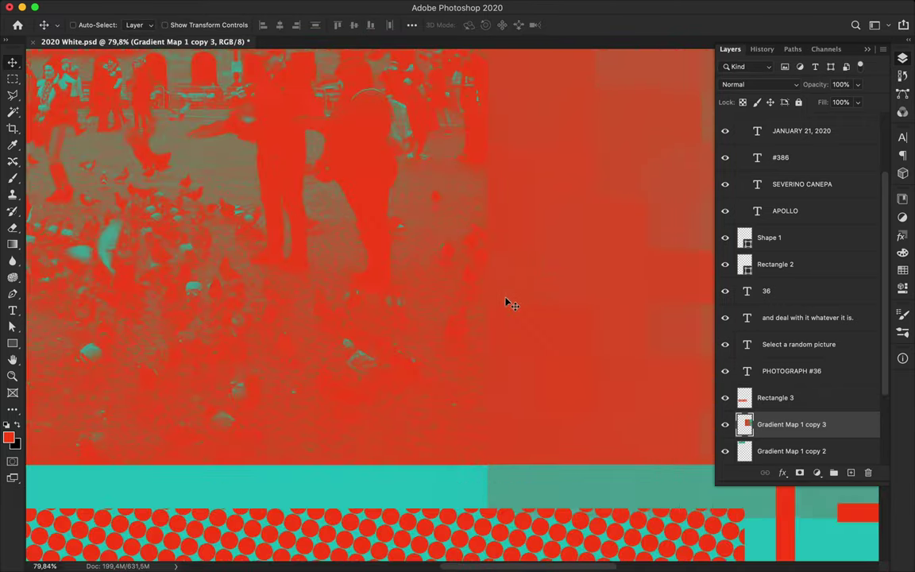
pyautogui.scroll(2, 510, 304)
pyautogui.scroll(-3, 508, 304)
pyautogui.scroll(-4, 532, 307)
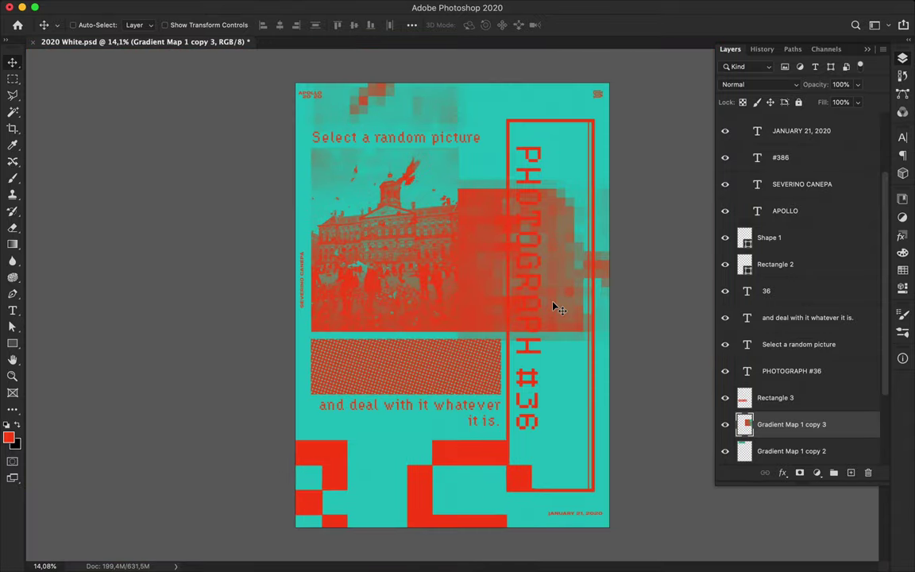